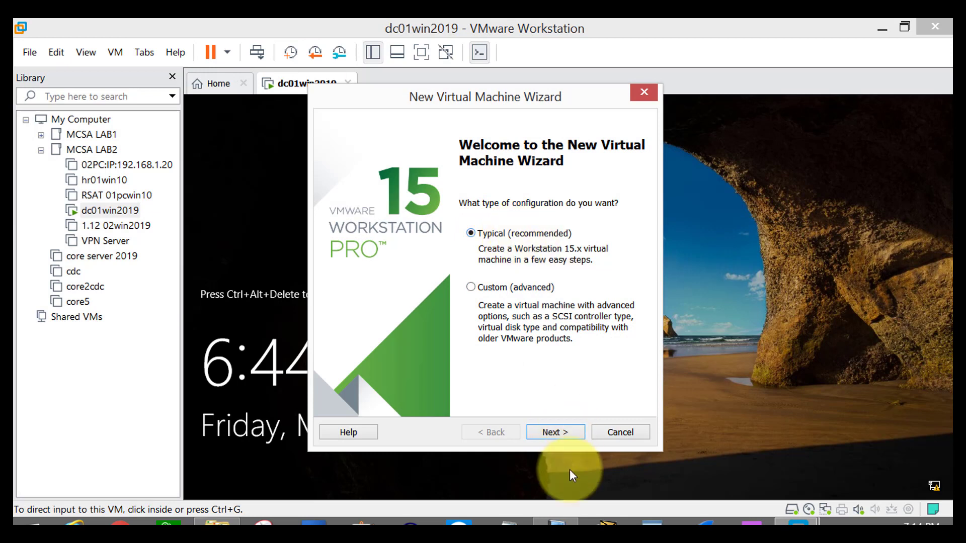
Configure a typical virtual machine with a blank hard disk for Microsoft Windows Server 2016 and name it coreserver7.
click(574, 435)
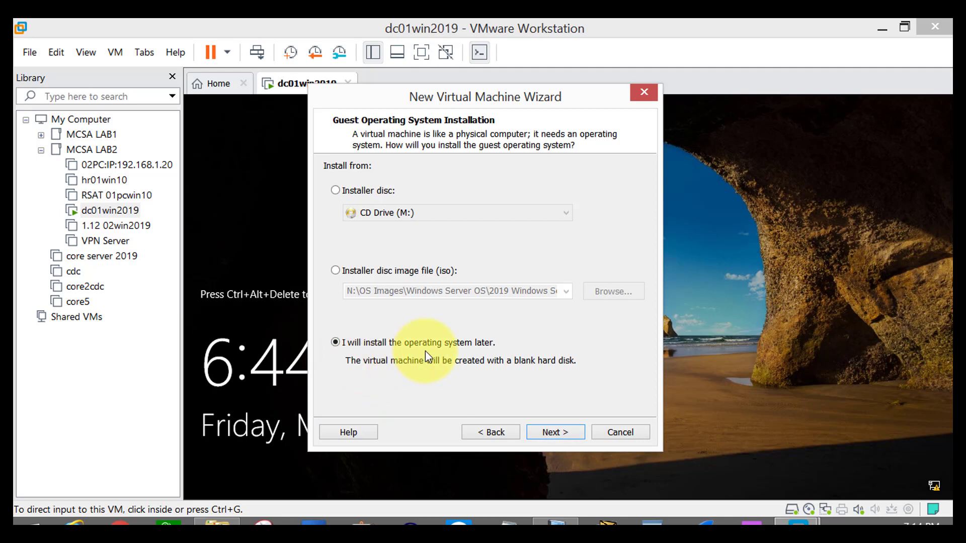
click(554, 432)
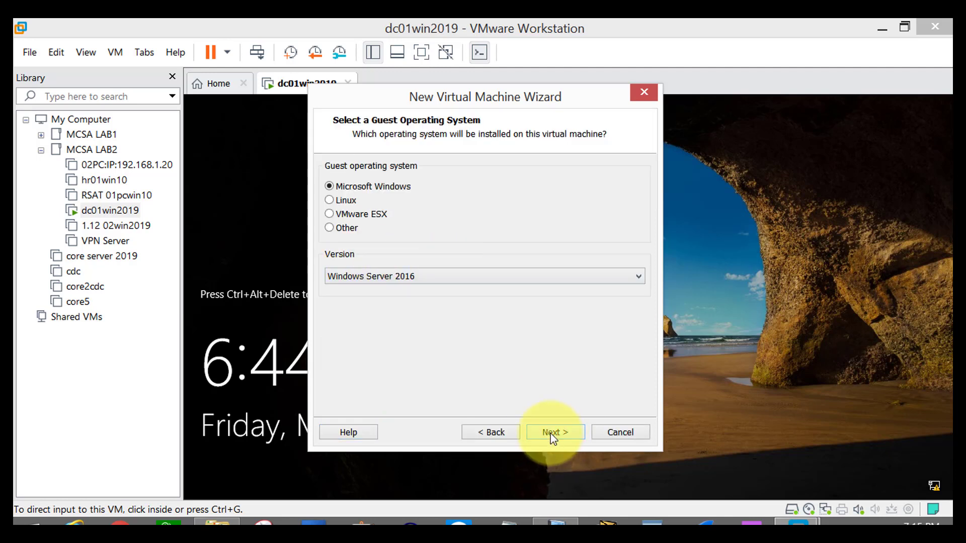
click(553, 432)
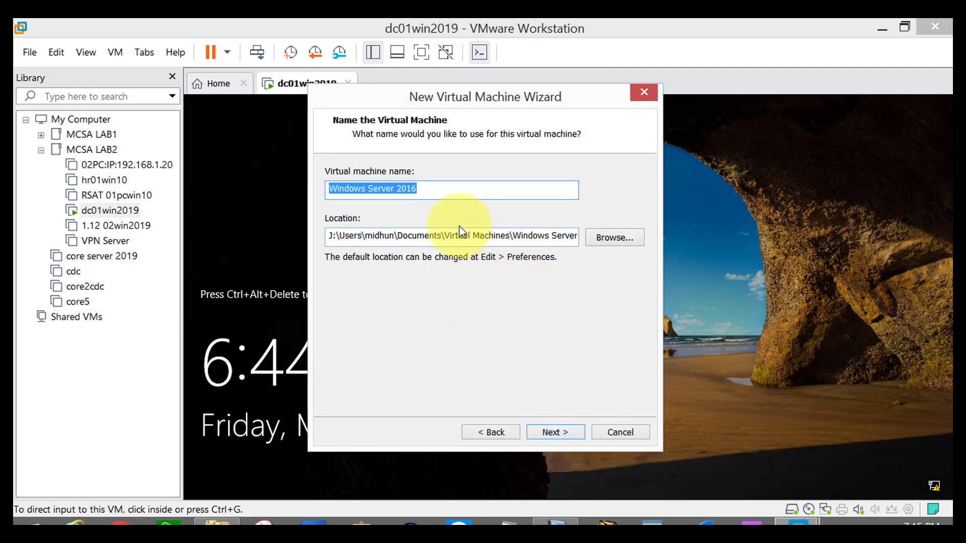
text(coreserver7)
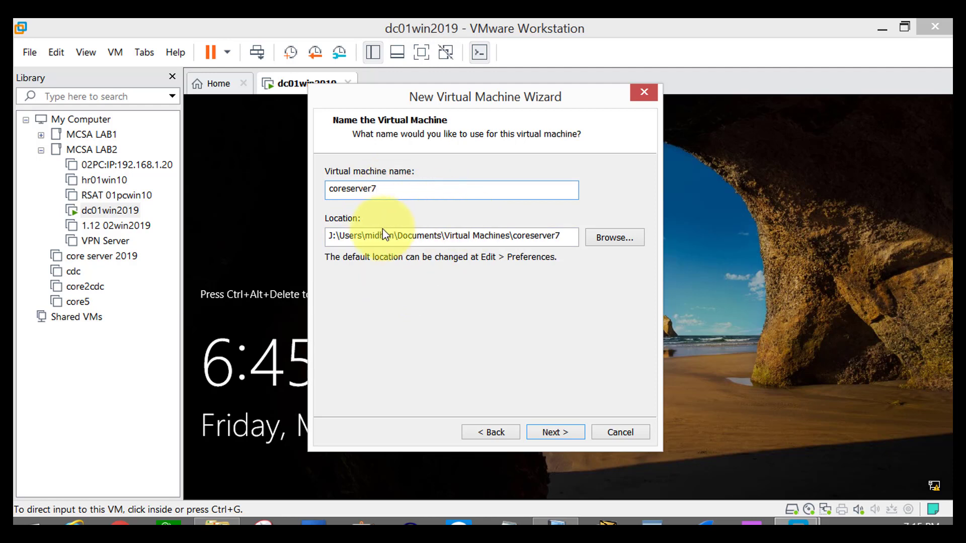
Create a coreserver7 folder inside the vmware folder on drive L: and use it as the virtual machine's location.
click(614, 238)
drag(592, 229, 595, 309)
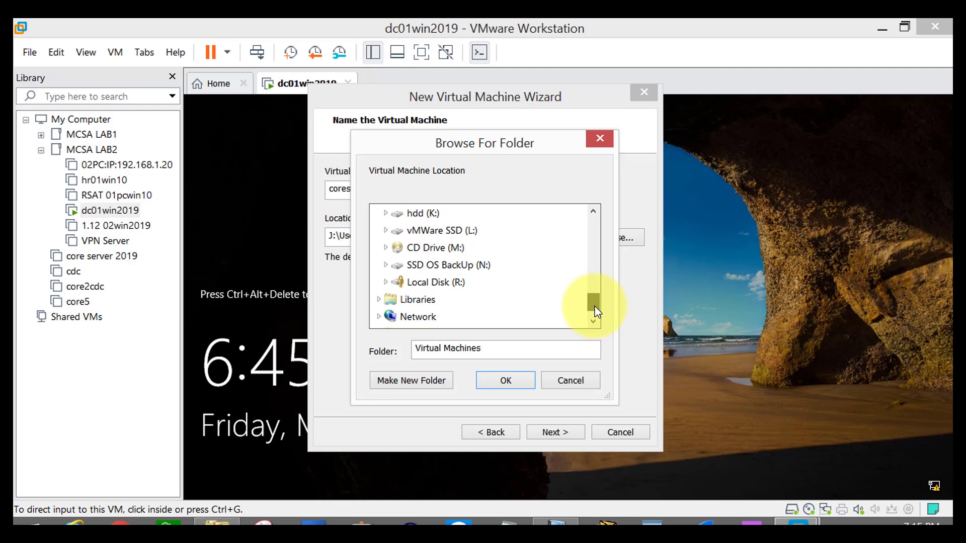
click(386, 230)
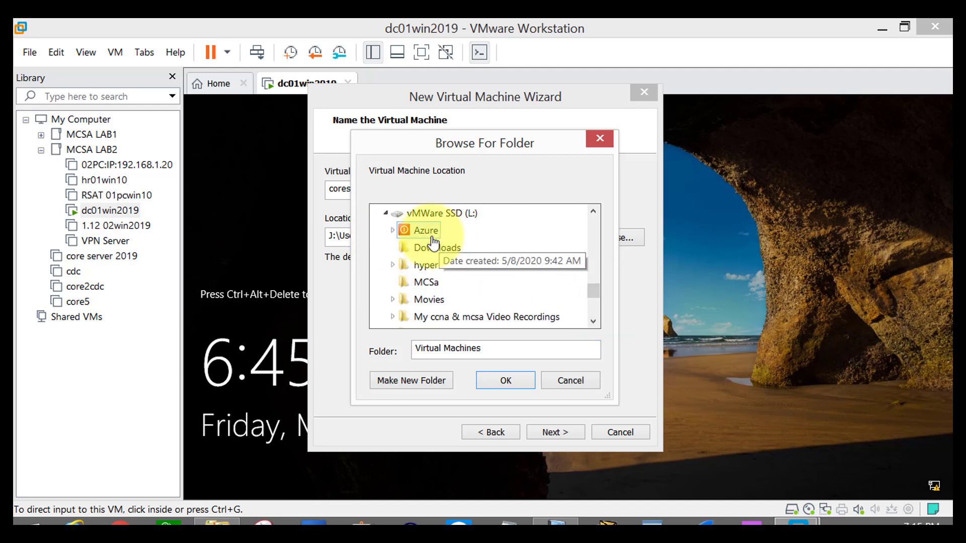
scroll(596, 298, down, 1)
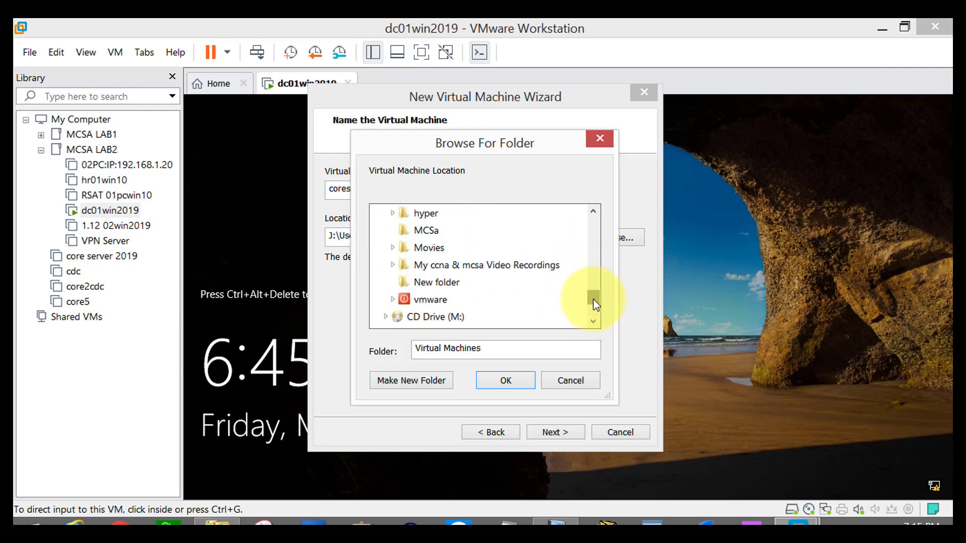
double_click(422, 302)
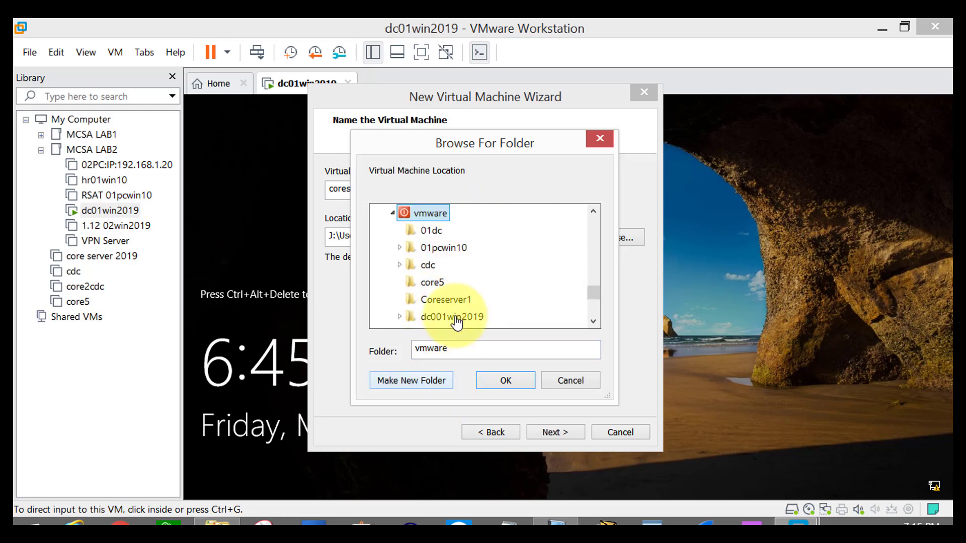
click(433, 387)
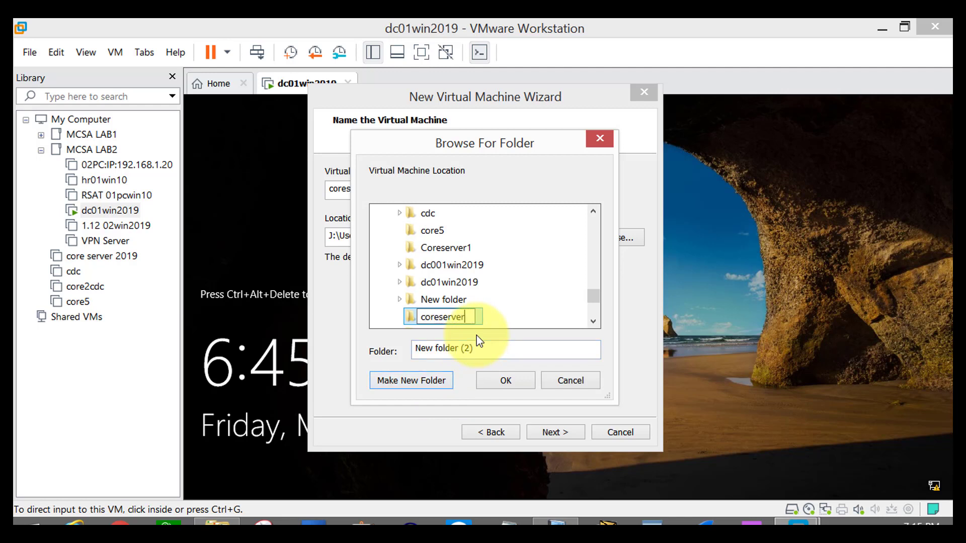
click(504, 382)
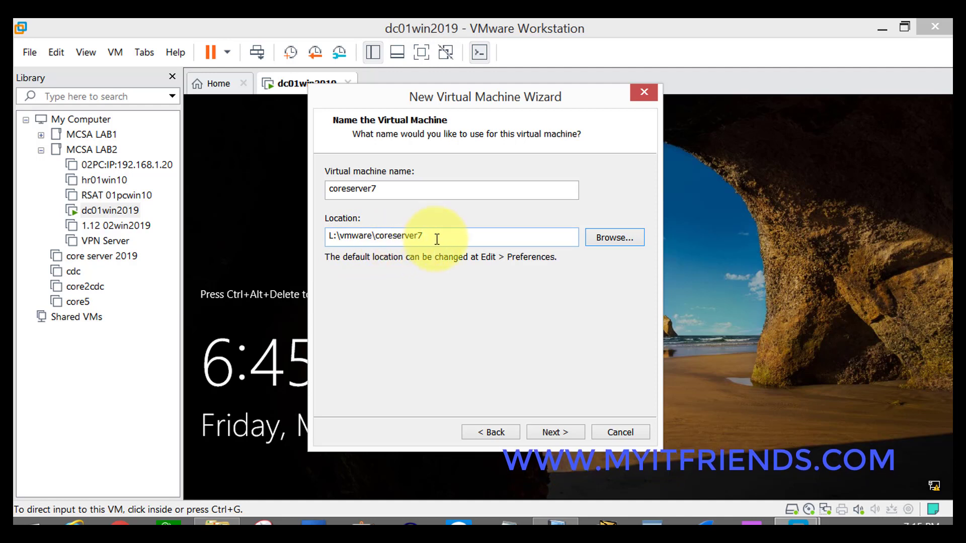
click(558, 432)
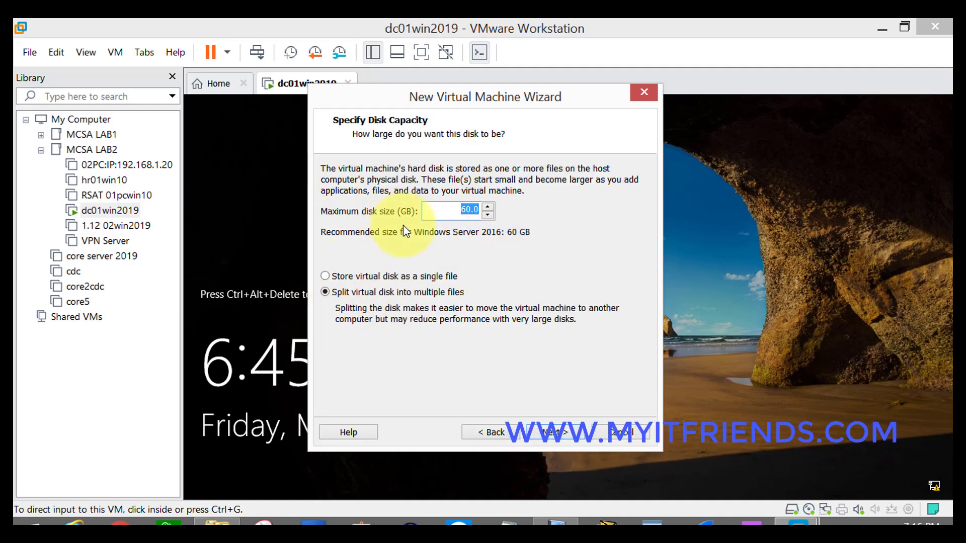
Accept the 60 GB disk split into multiple files and create the virtual machine with a Host-only network adapter.
click(550, 434)
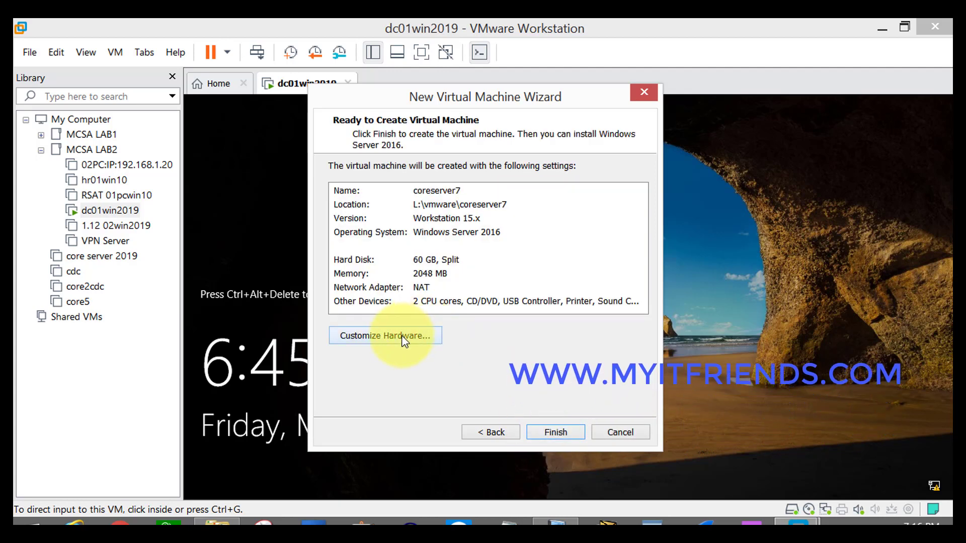
click(403, 337)
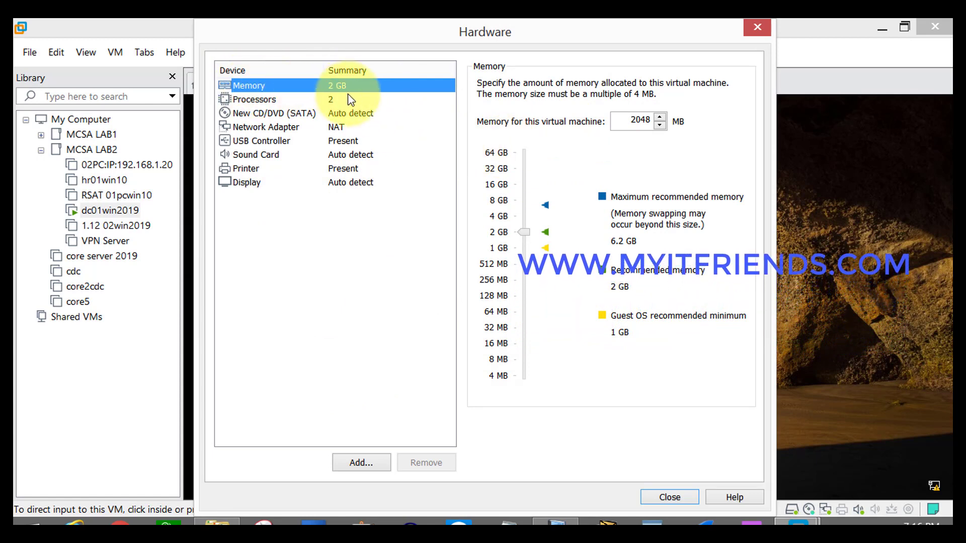
click(322, 129)
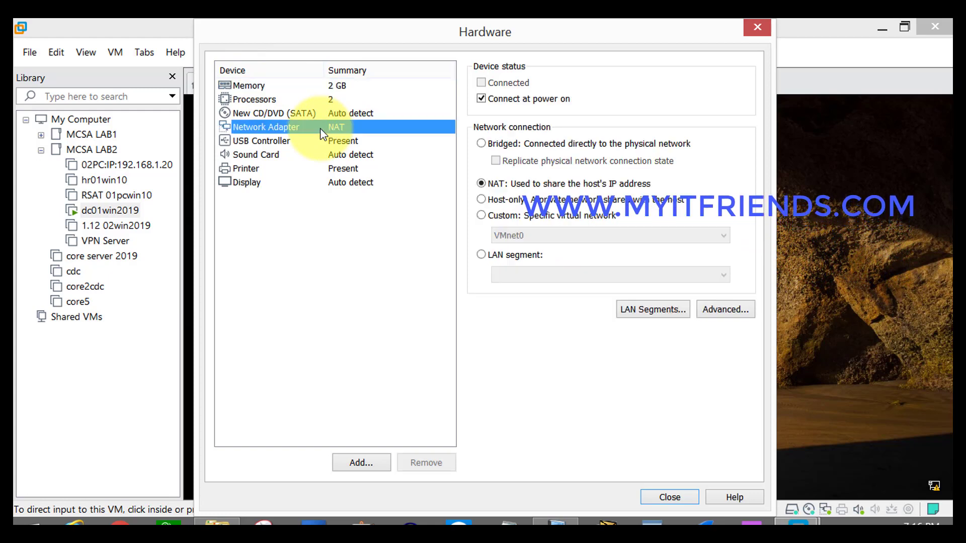
click(559, 200)
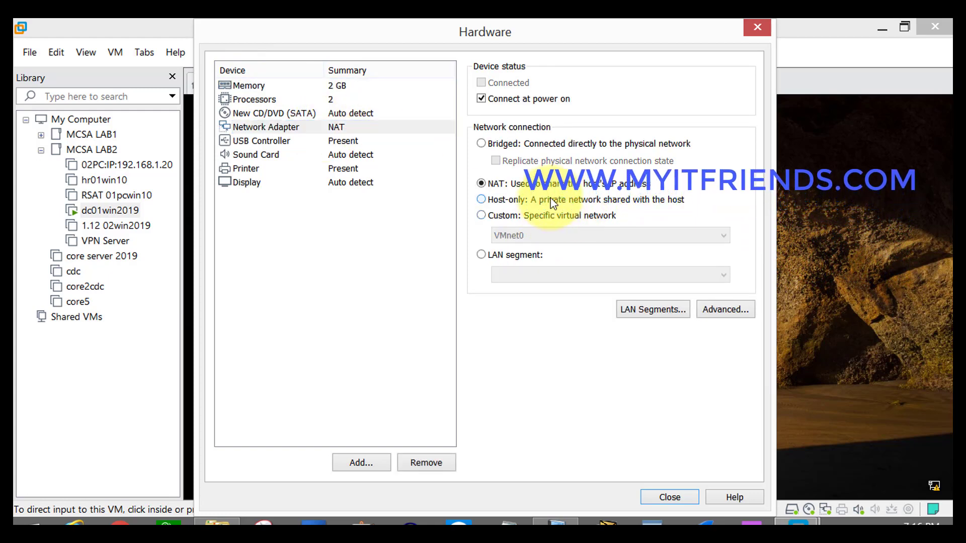
click(671, 497)
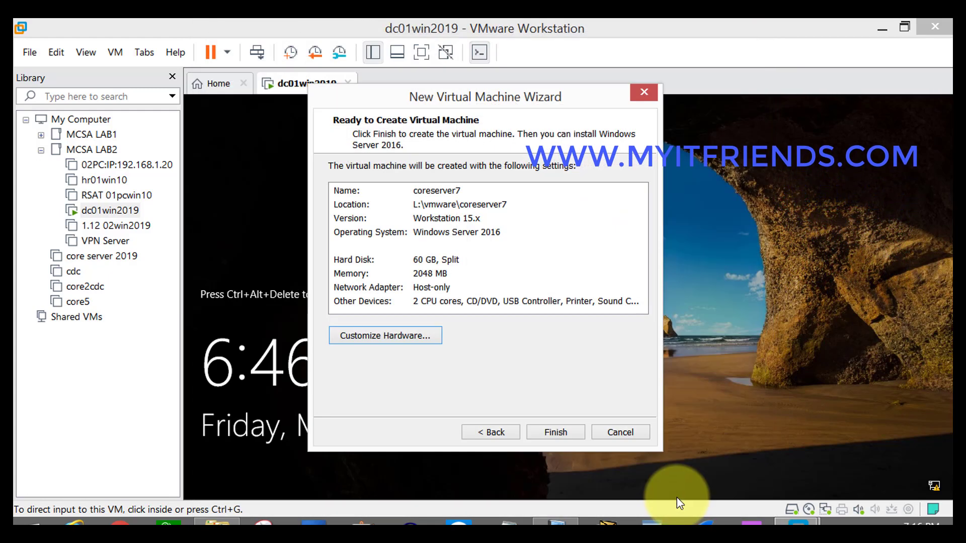
click(569, 433)
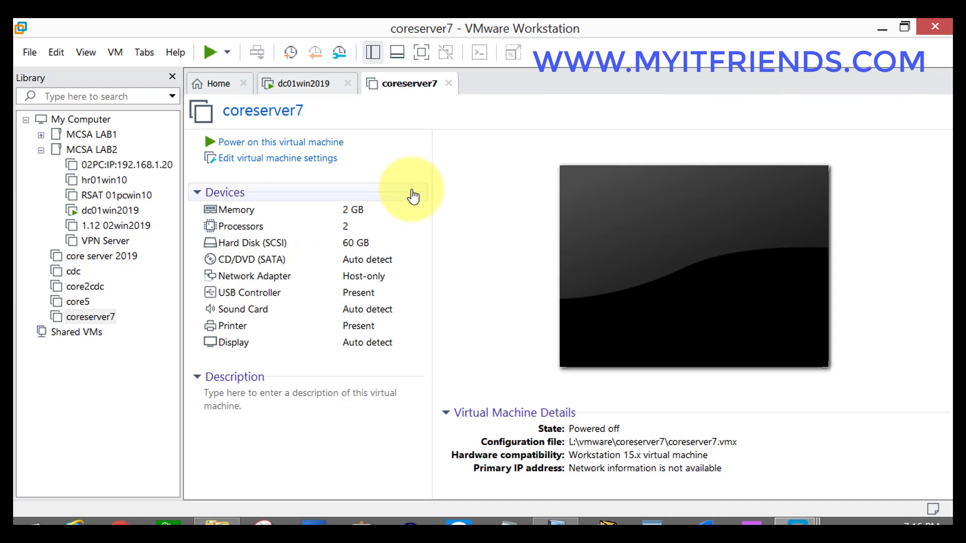
Set coreserver7's CD/DVD drive to use the 2019 Windows Server ISO image from the Windows Server OS folder.
click(315, 264)
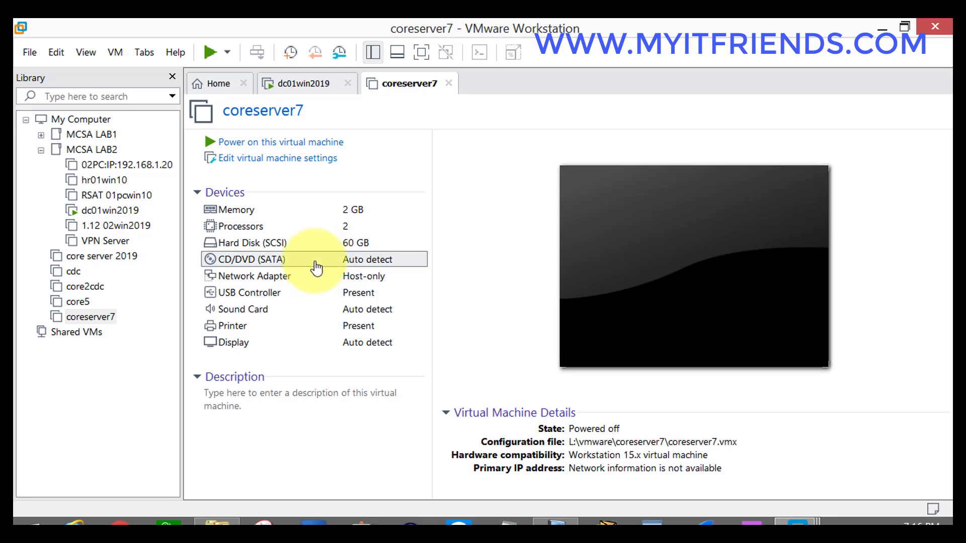
double_click(315, 264)
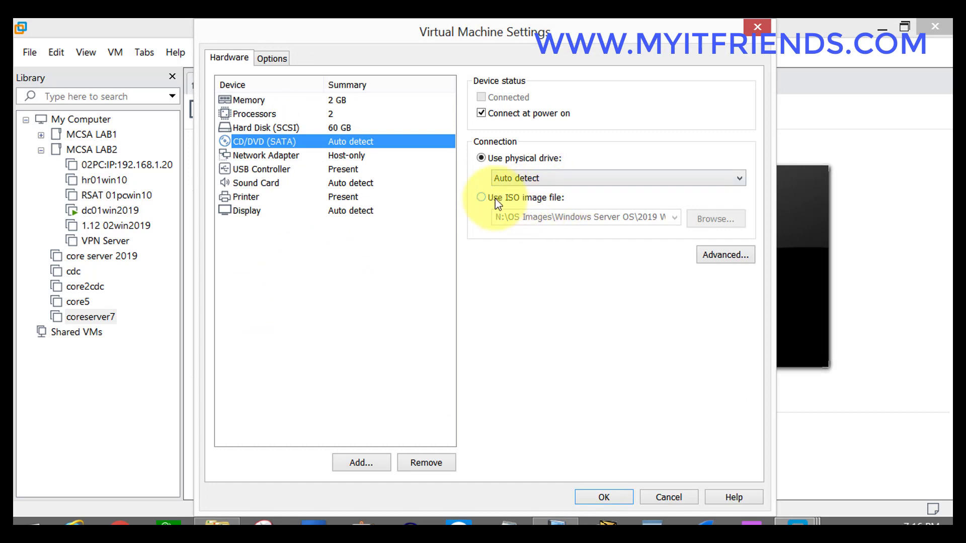
click(533, 198)
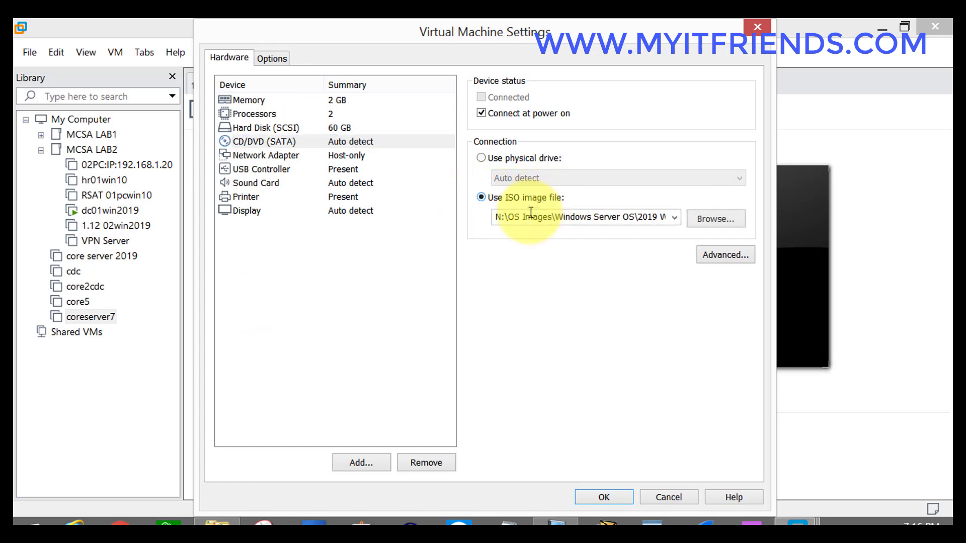
click(720, 220)
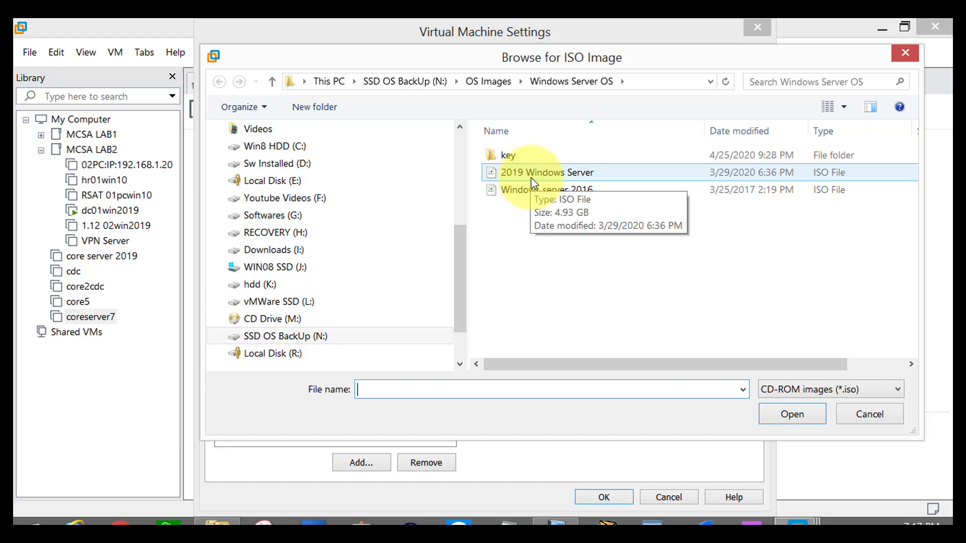
click(514, 177)
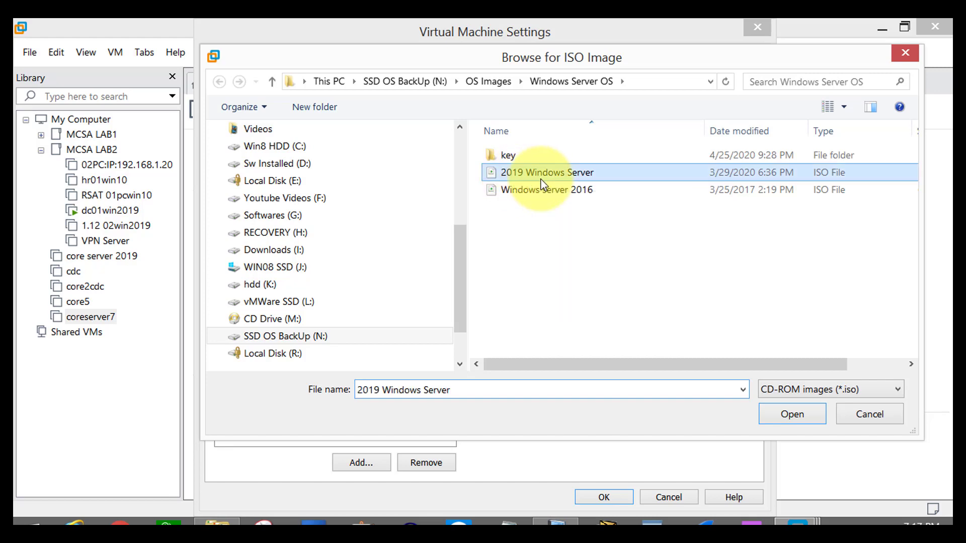
click(785, 420)
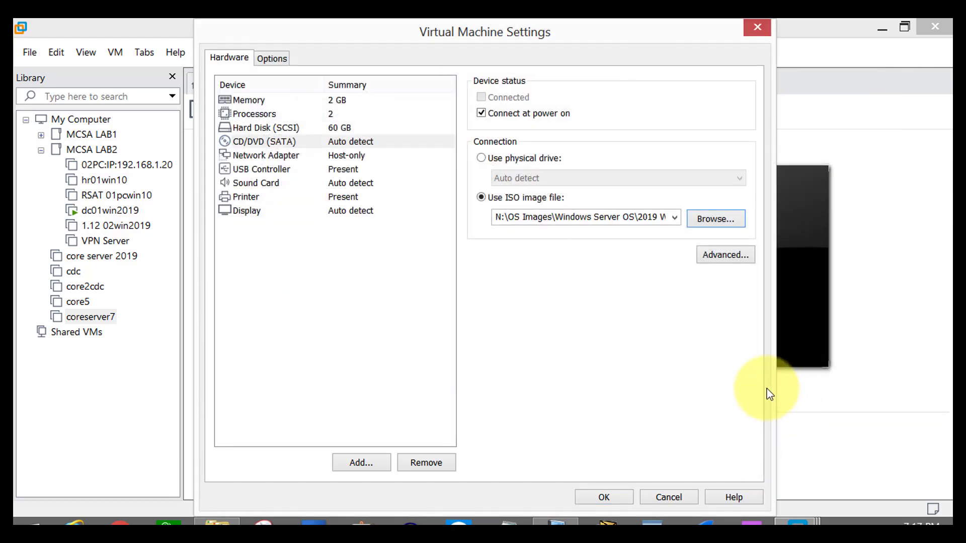
click(604, 497)
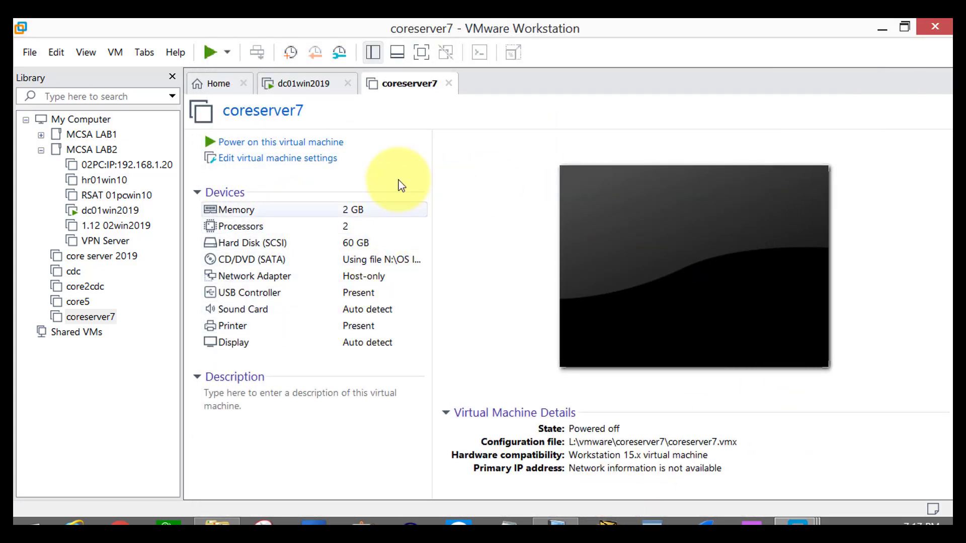
Power on coreserver7, dismiss the virtual printing notice, and boot the machine from the installation DVD.
click(286, 145)
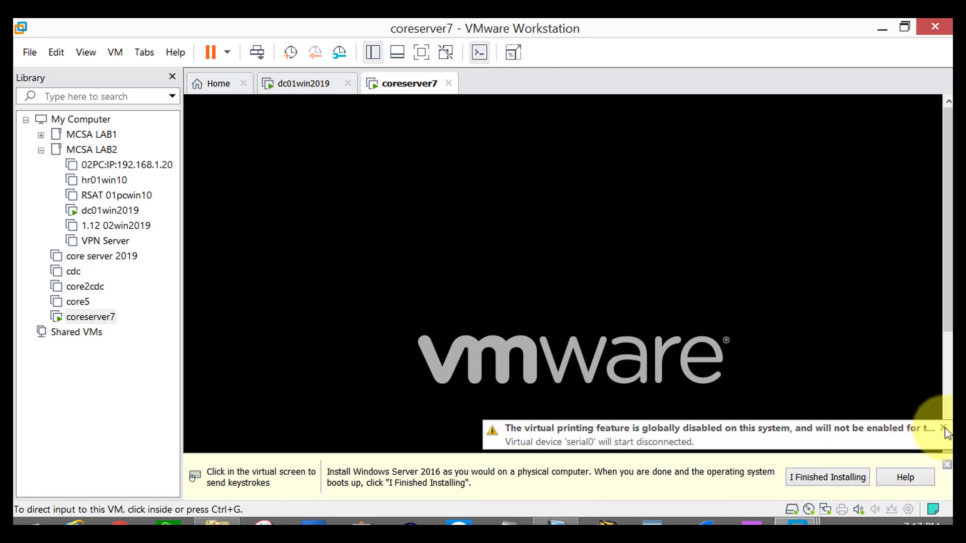
click(944, 428)
click(581, 239)
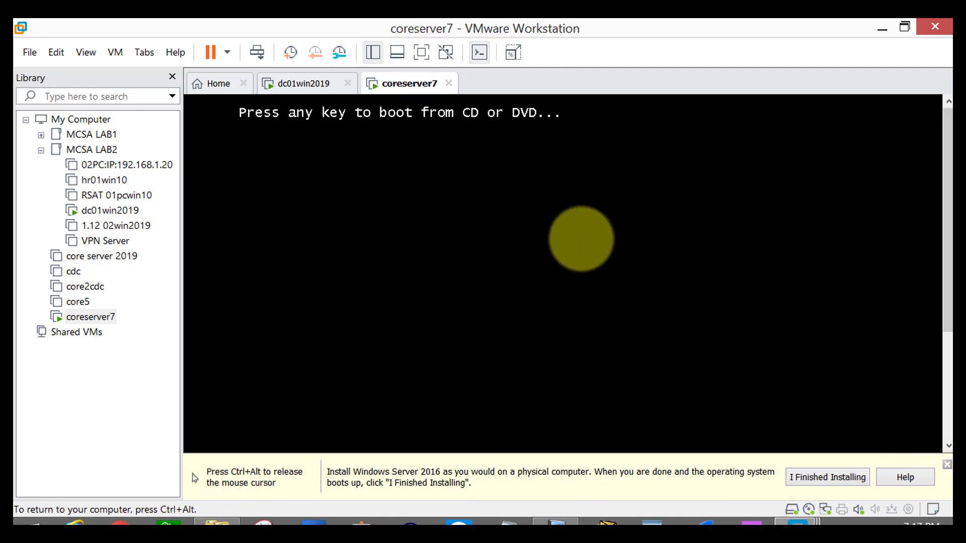
key(Return)
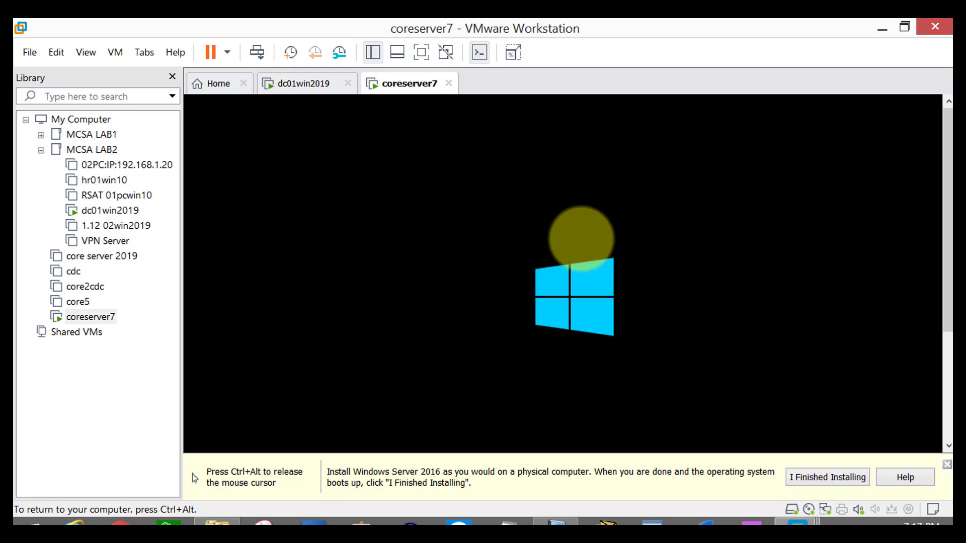
key(ctrl+alt)
click(420, 56)
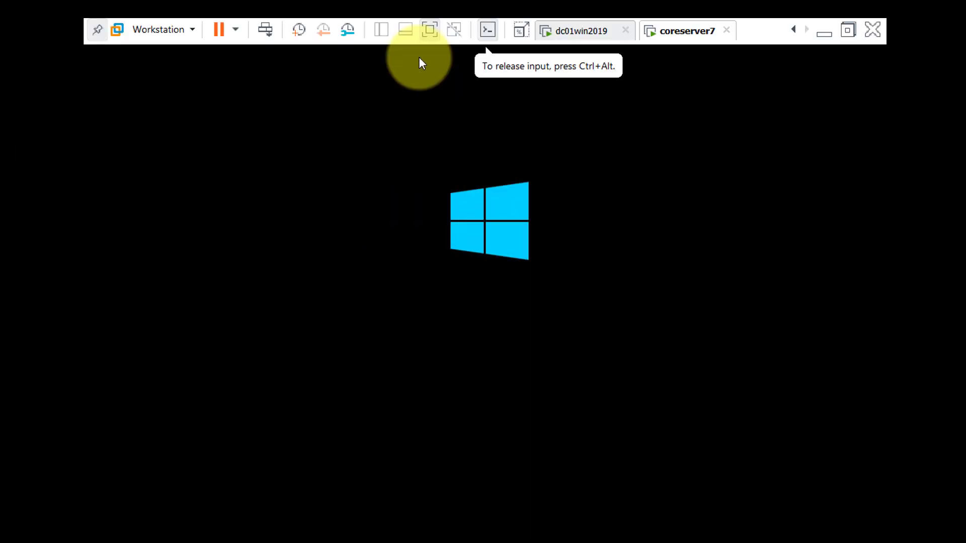
key(ctrl+alt)
click(850, 32)
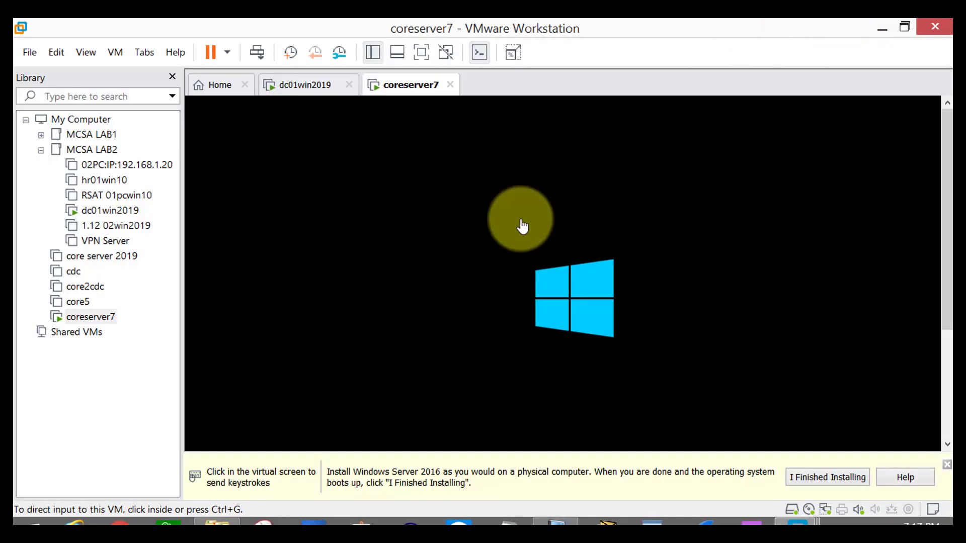
Close the installation hint bar and start the Windows Server 2019 installation with English (United States) and the US keyboard.
click(946, 465)
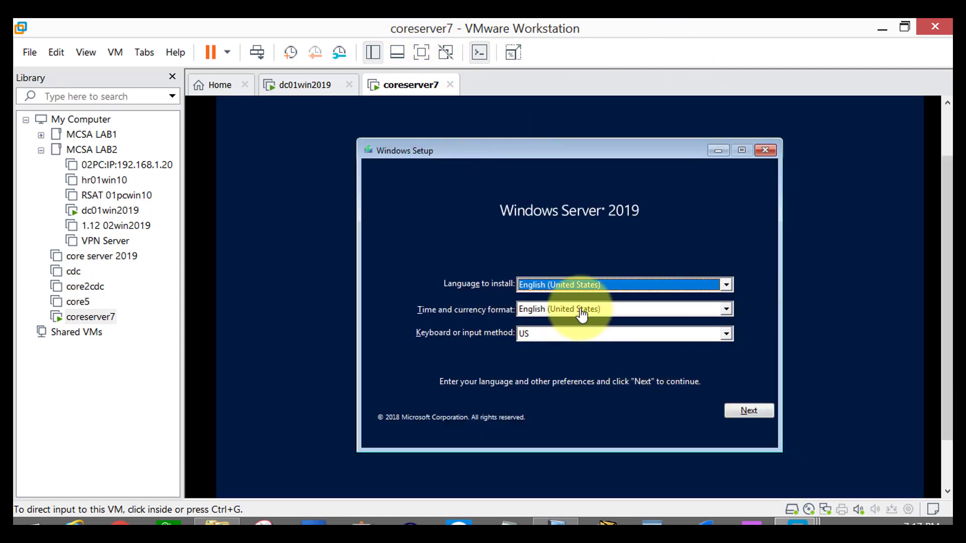
click(753, 388)
click(754, 414)
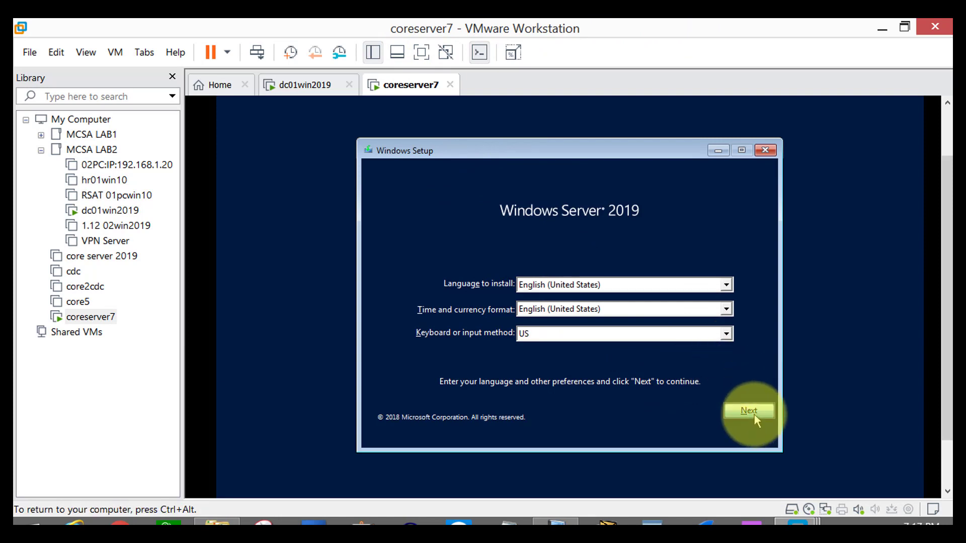
click(550, 298)
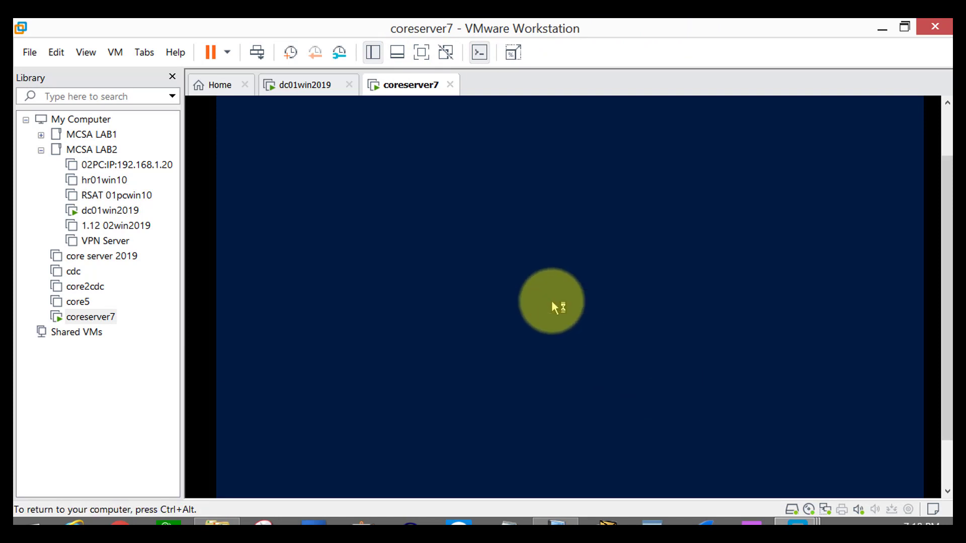
Show the virtual machine in full screen and select Windows Server 2019 Datacenter Evaluation as the operating system to install.
key(ctrl+alt)
click(422, 52)
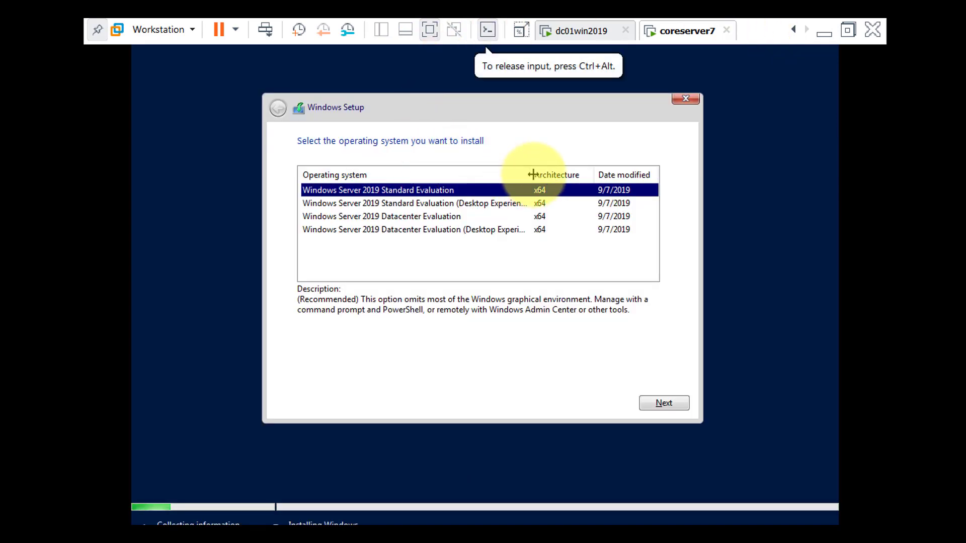
drag(535, 174, 585, 171)
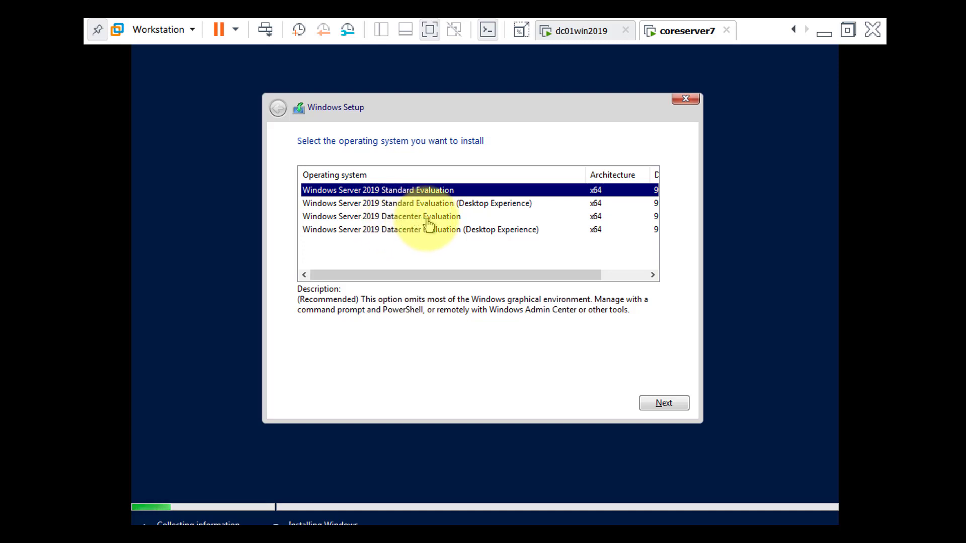
click(428, 221)
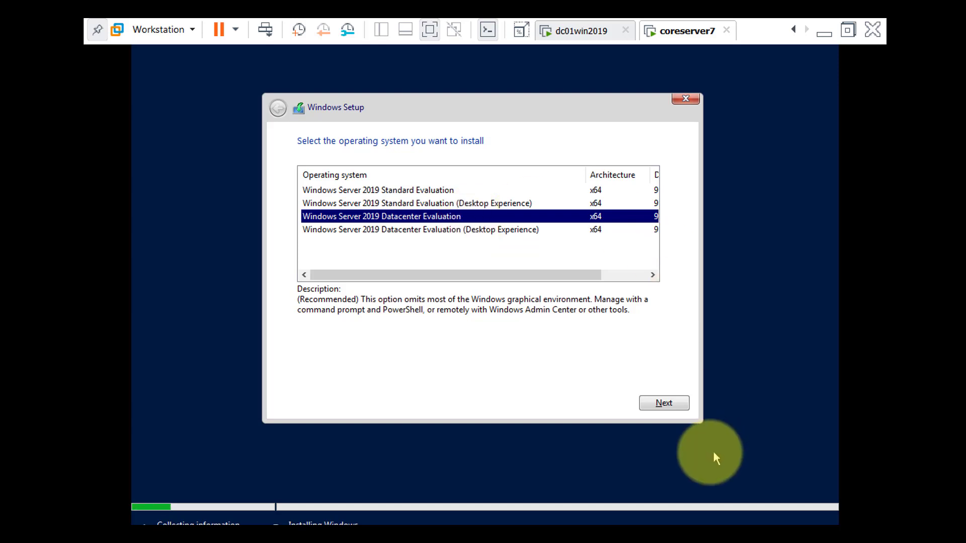
Accept the license terms and start a custom, Windows-only installation on the unallocated space of Drive 0.
click(681, 404)
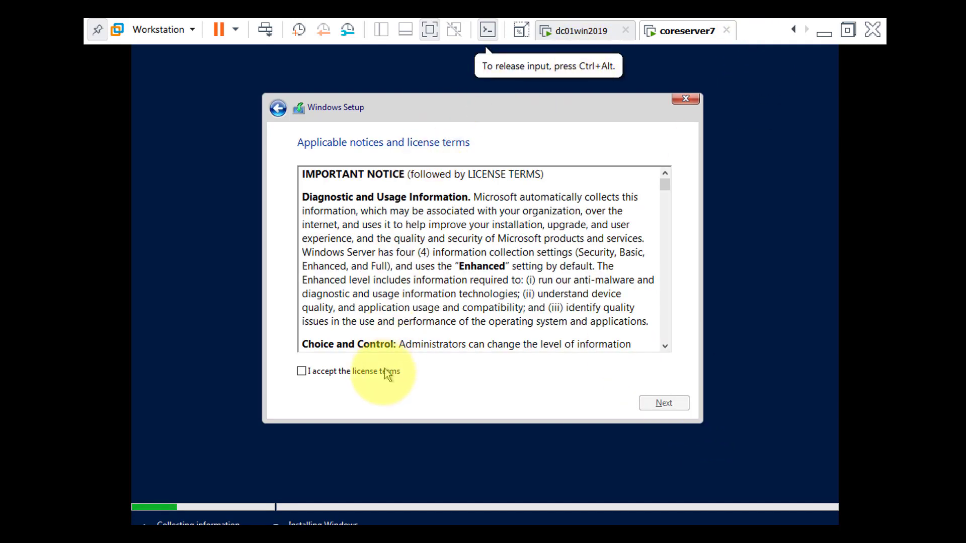
click(382, 375)
click(685, 403)
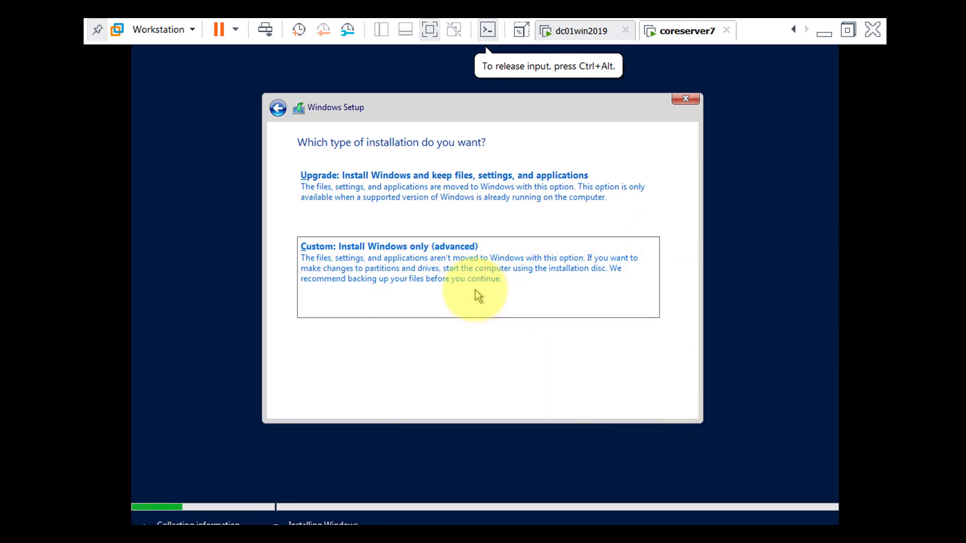
click(475, 290)
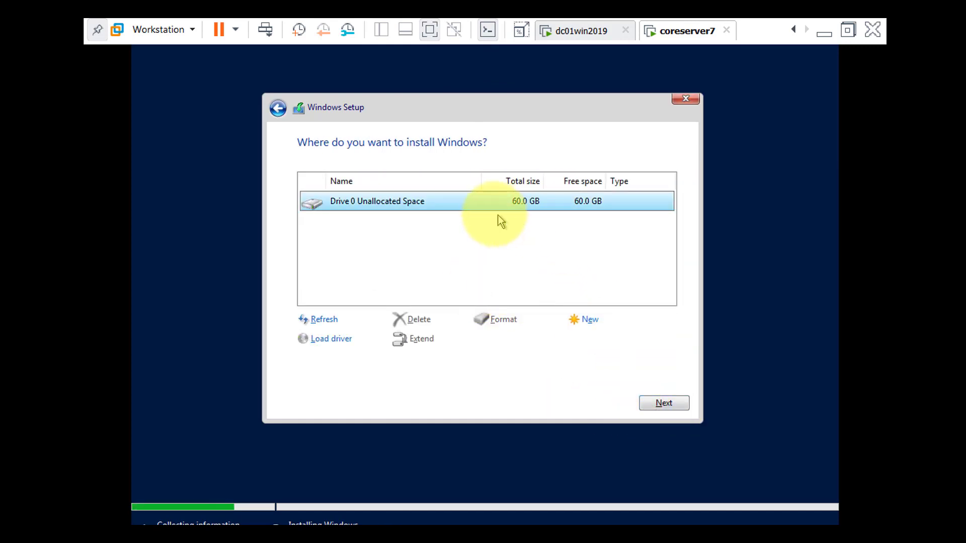
click(678, 407)
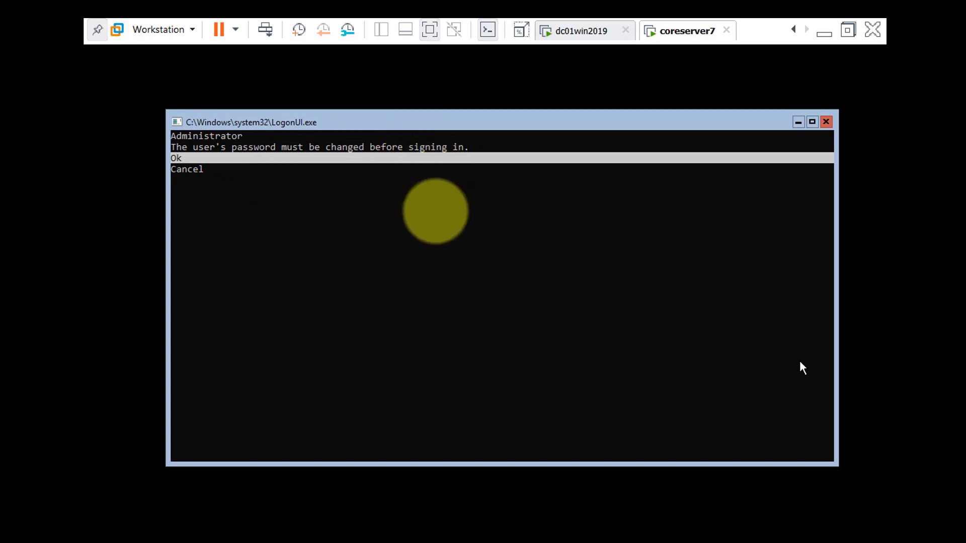
Agree to change the Administrator password before the first sign-in and enter the new password.
click(435, 211)
key(Return)
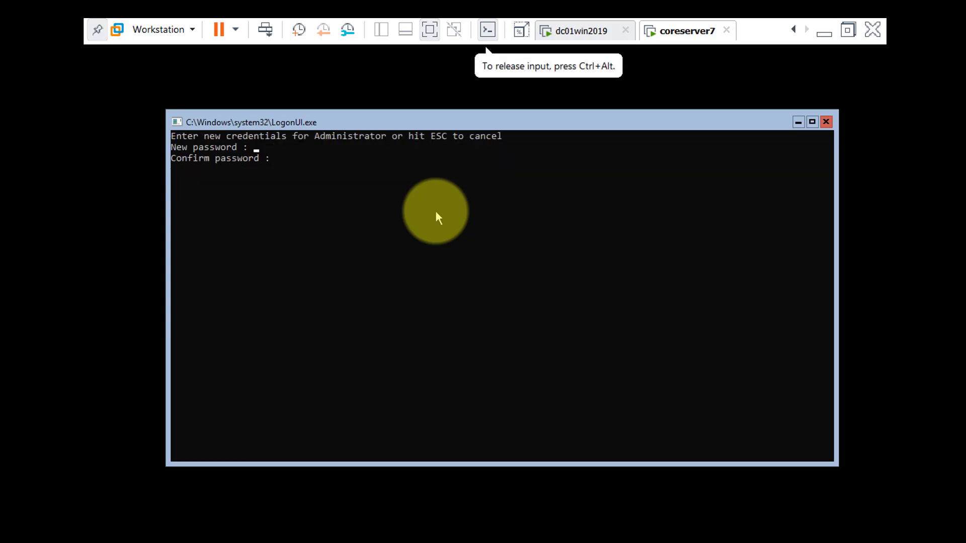
text(******)
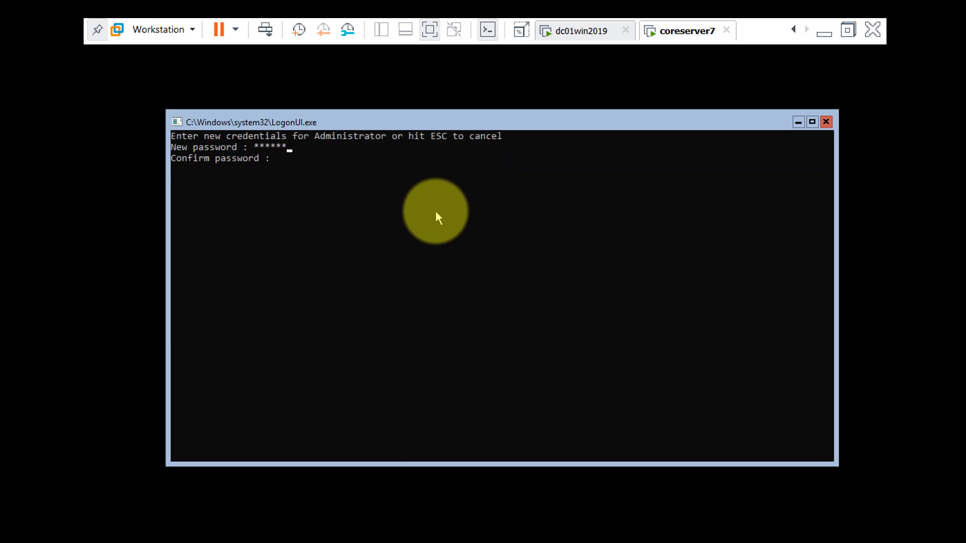
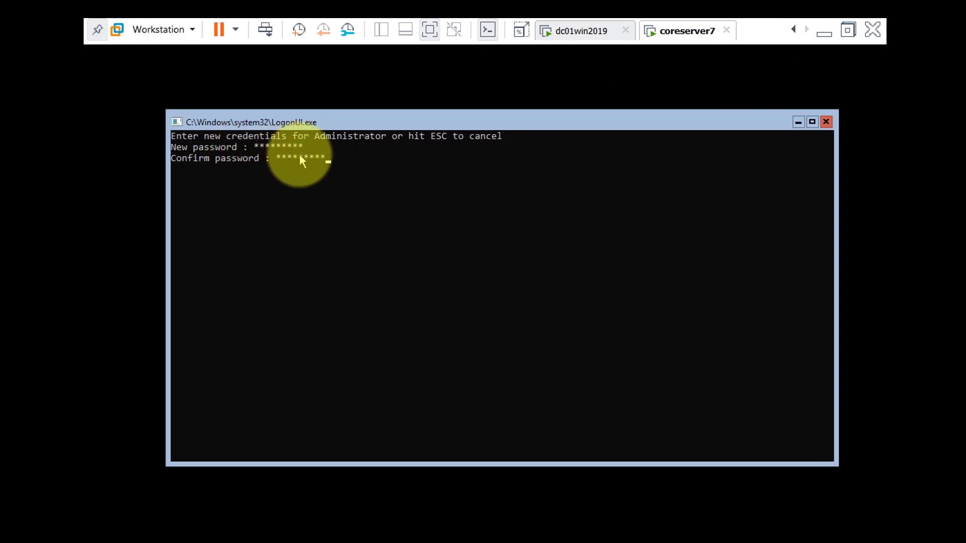
Submit the confirmed new Administrator password and continue to the command prompt.
key(Return)
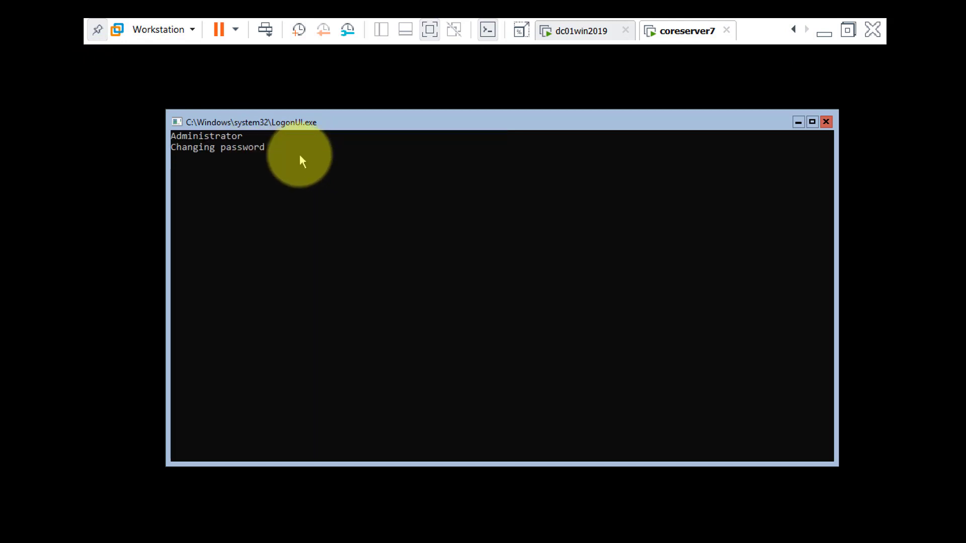
key(Return)
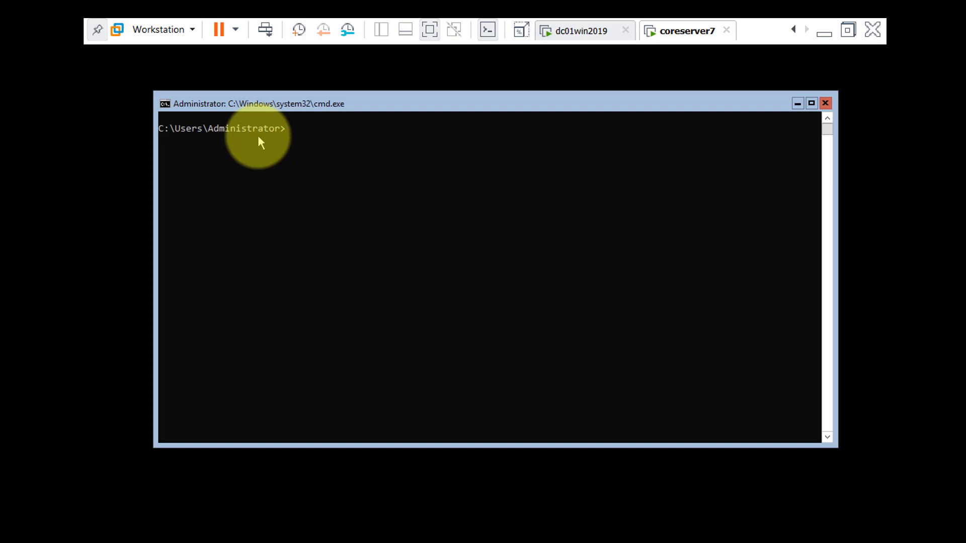
Display the server's current IP configuration with the ipconfig command.
text(ipconfig)
key(Return)
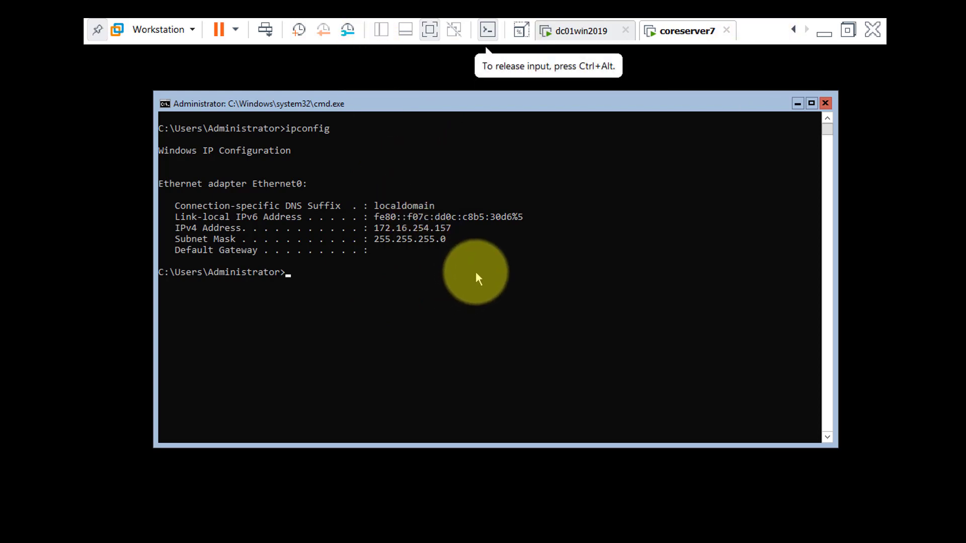
Start the Server Configuration tool with the sconfig command.
text(sconfig)
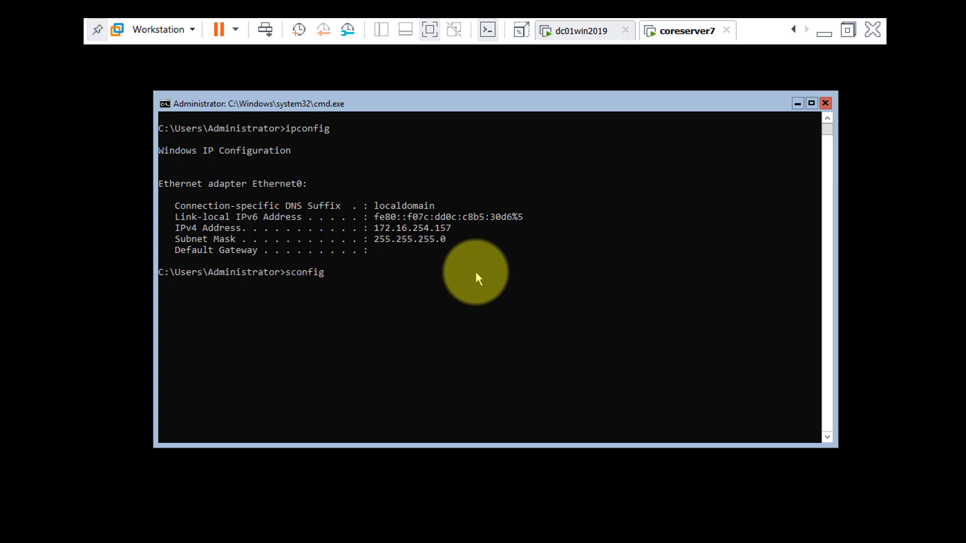
key(Return)
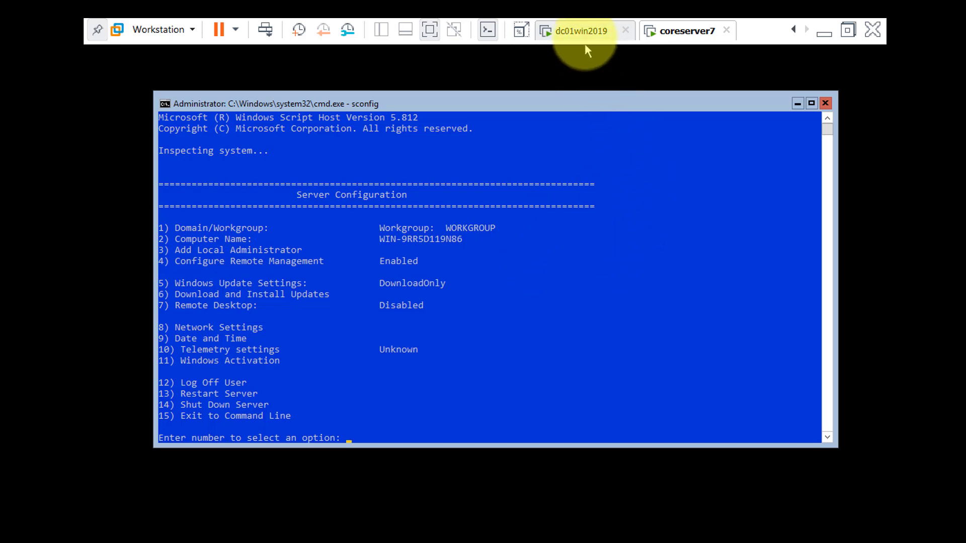
Switch to the Windows Journal network diagram to check coreserver7's planned IP and DNS addresses, and return to the coreserver7 virtual machine.
click(669, 201)
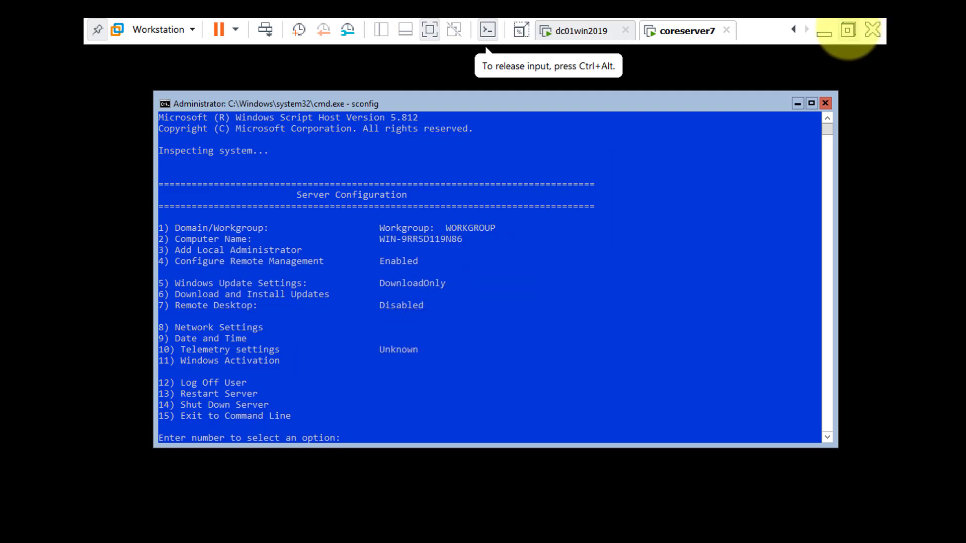
click(824, 33)
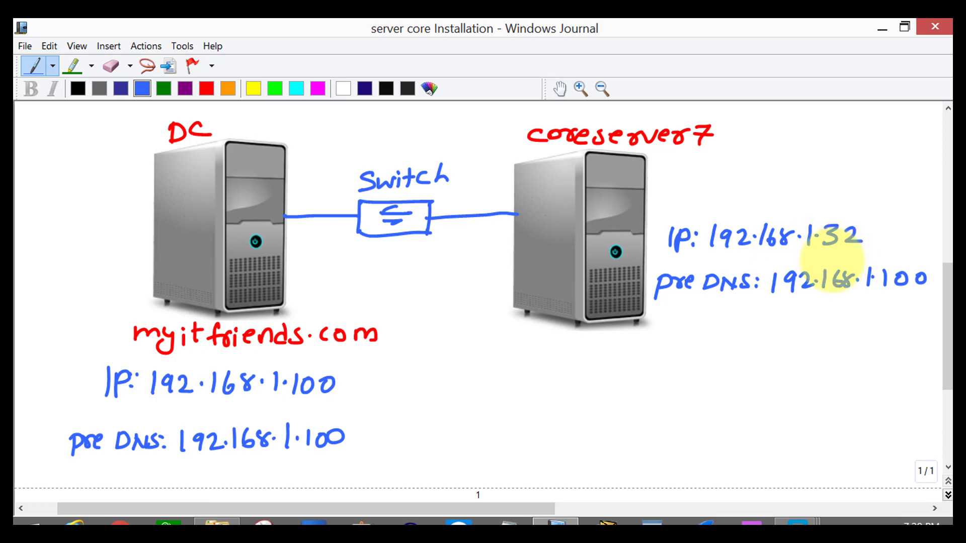
mouse_move(797, 510)
click(798, 449)
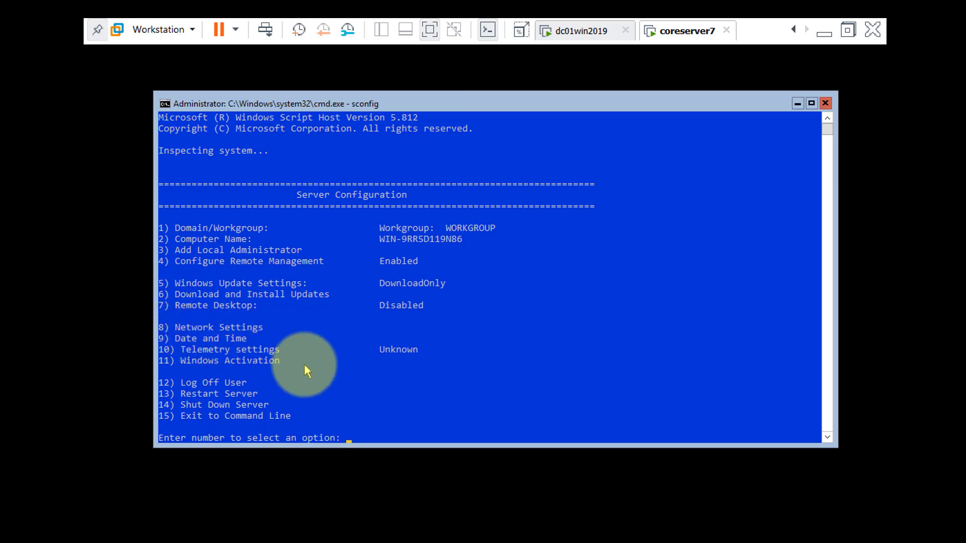
In the network settings, select network adapter 1 and choose to give it a static IP address.
text(8)
key(Return)
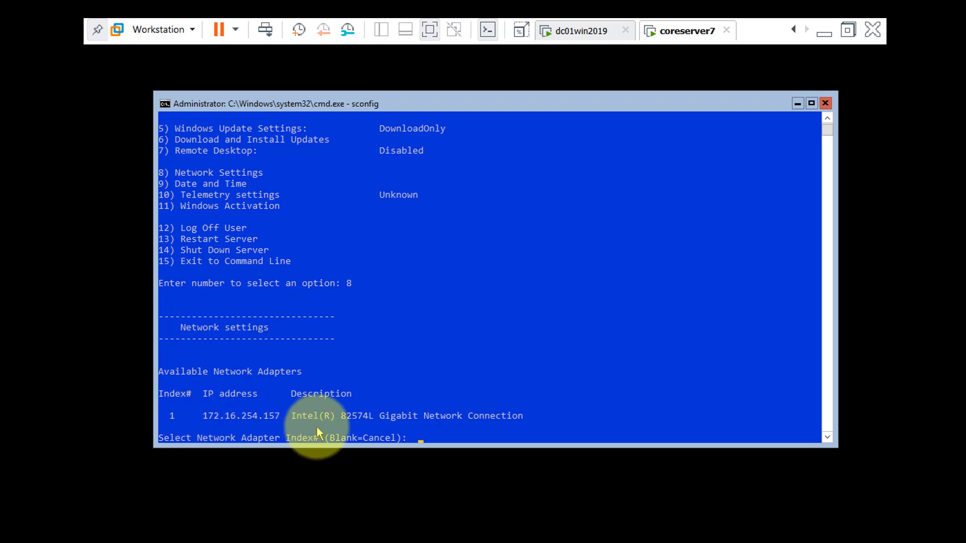
text(1)
key(Return)
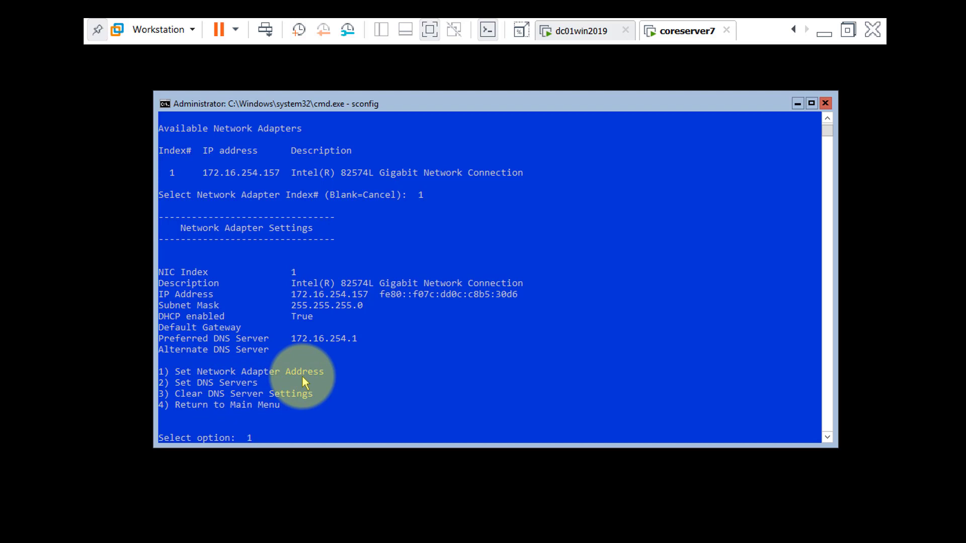
key(Return)
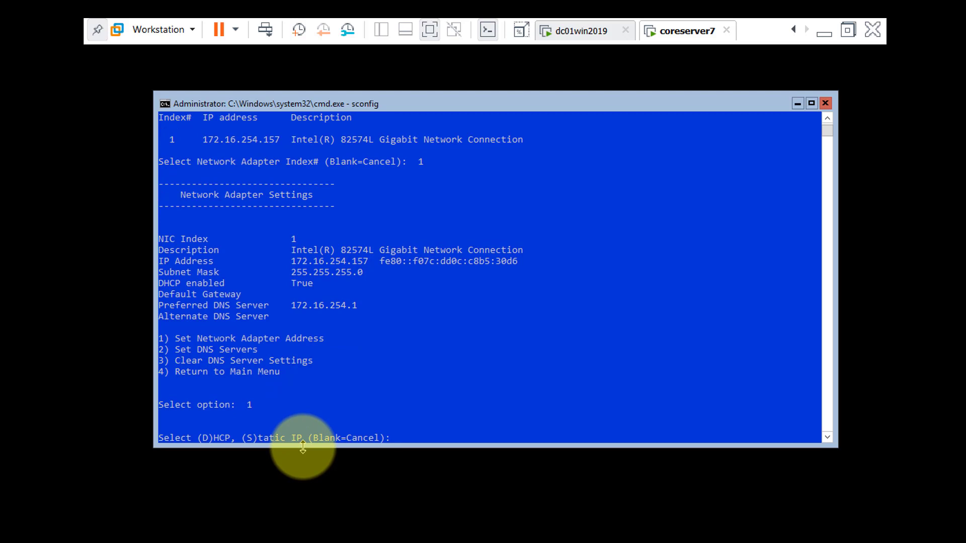
key(Return)
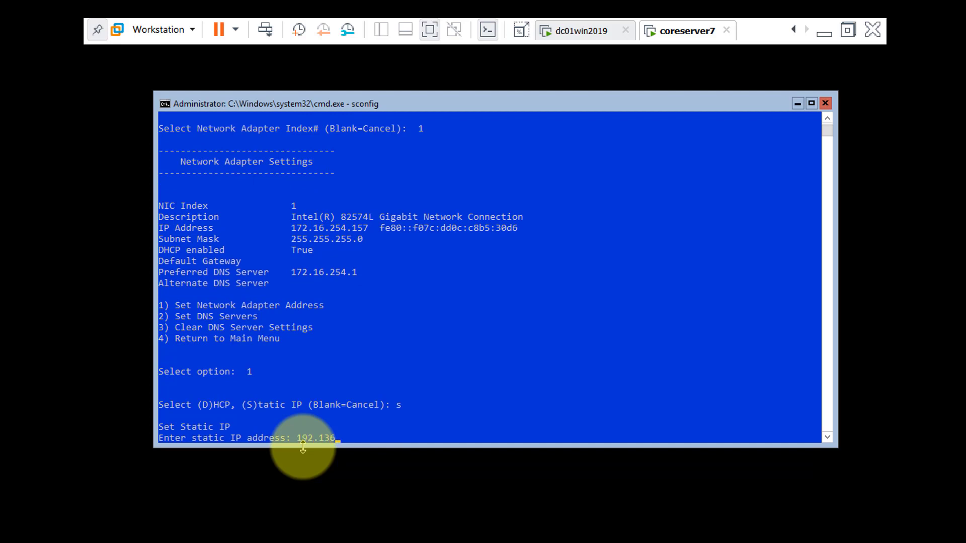
Set the adapter's static IP address to 192.168.1.32 with the default subnet mask 255.255.255.0 and a blank default gateway.
key(BackSpace)
key(BackSpace)
key(BackSpace)
text(68.1.32)
click(438, 384)
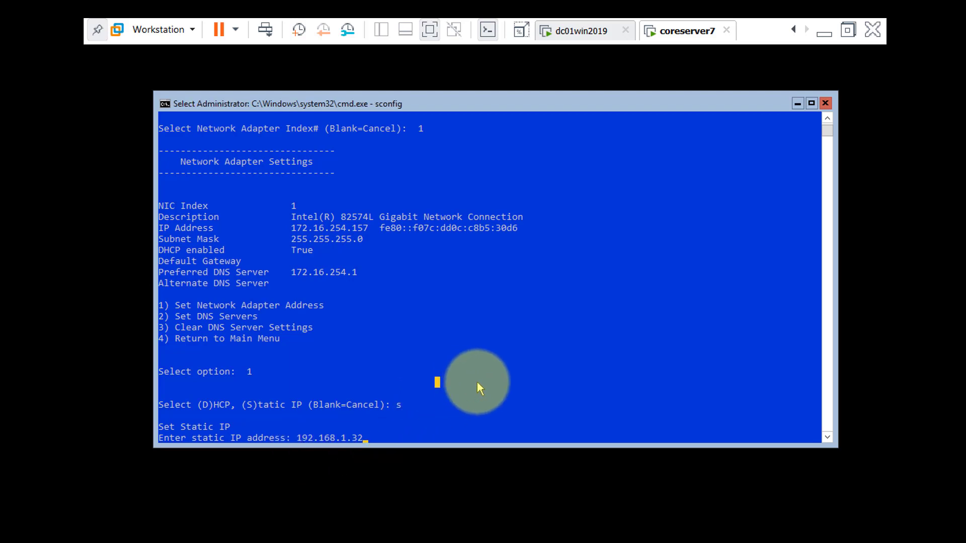
key(Return)
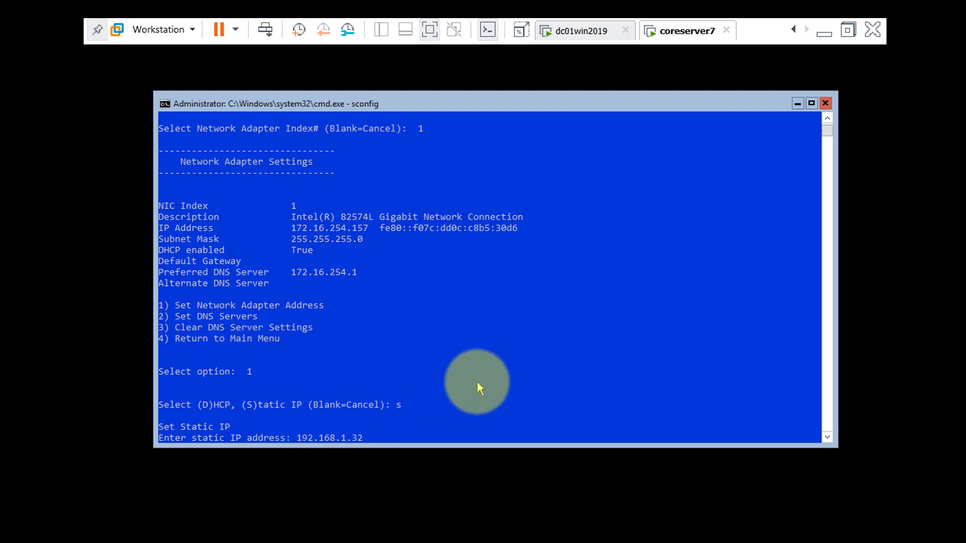
key(Return)
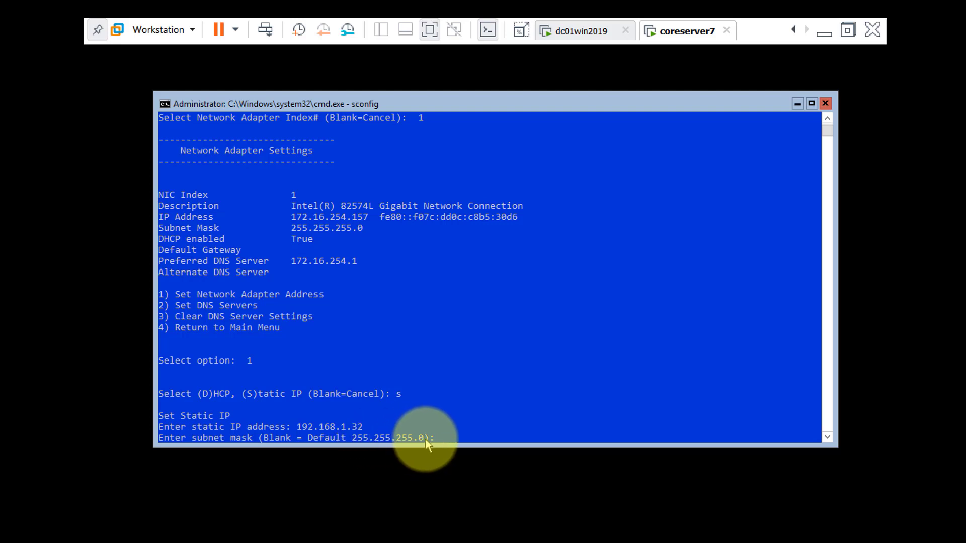
key(Return)
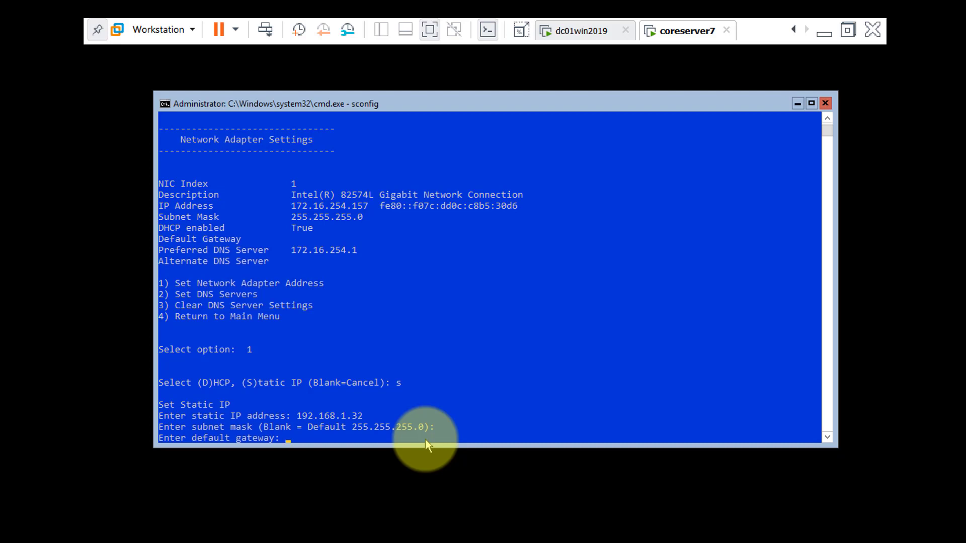
key(Return)
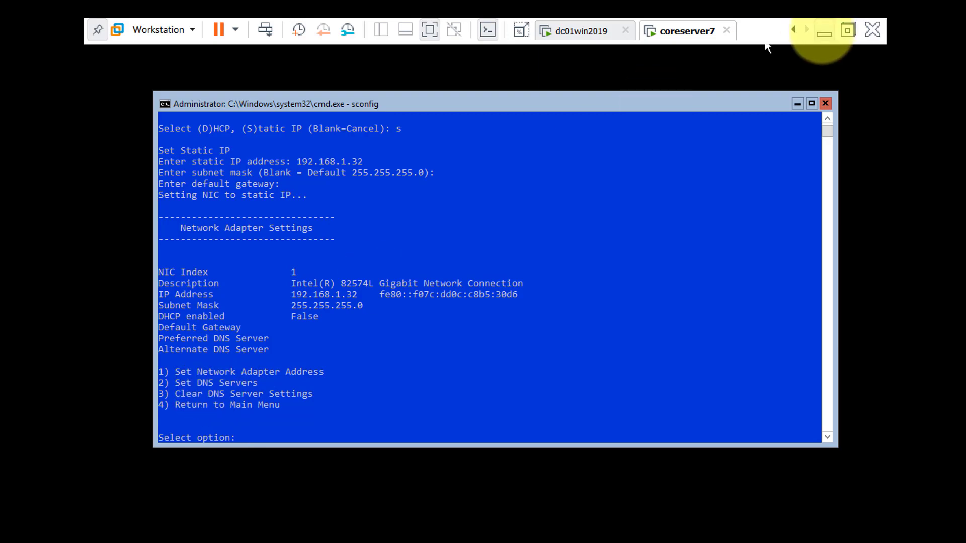
Check the preferred DNS address in the Windows Journal network diagram and return to the coreserver7 virtual machine.
click(824, 32)
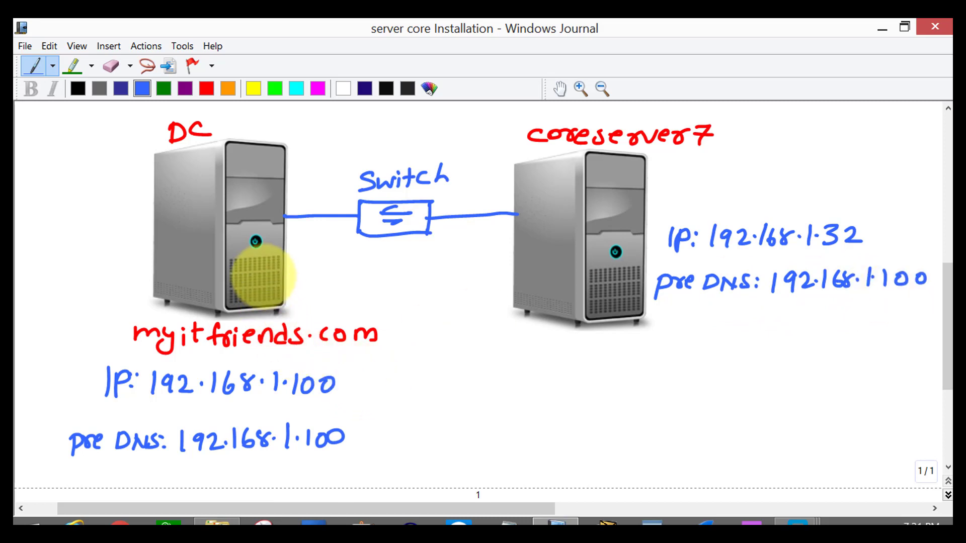
mouse_move(797, 521)
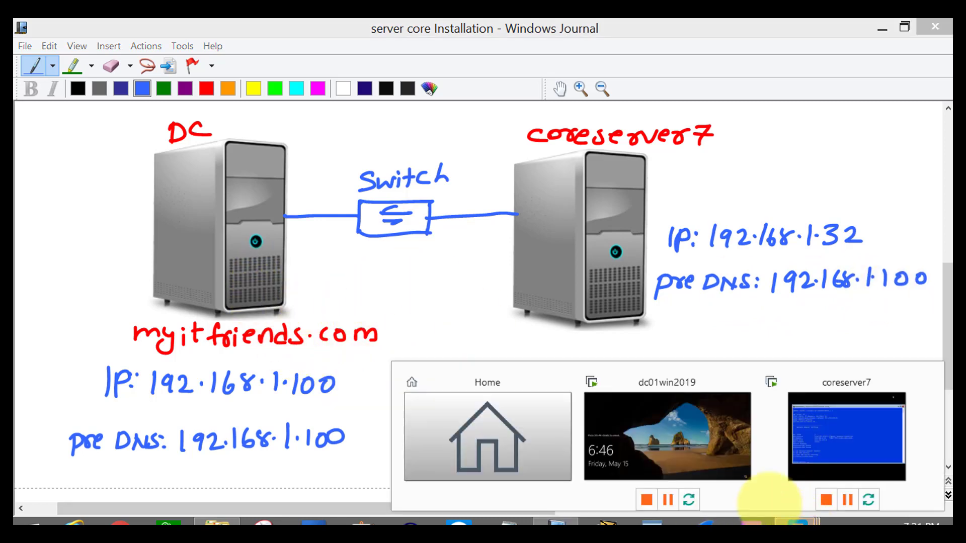
click(815, 448)
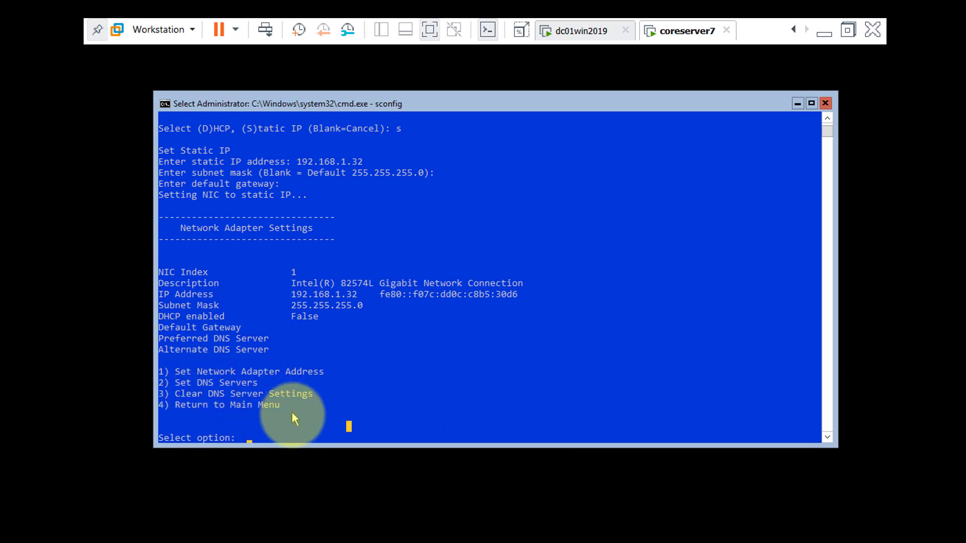
Set the adapter's preferred DNS server to 192.168.1.100 with no alternate DNS server, and return to the main configuration menu.
text(2)
key(Return)
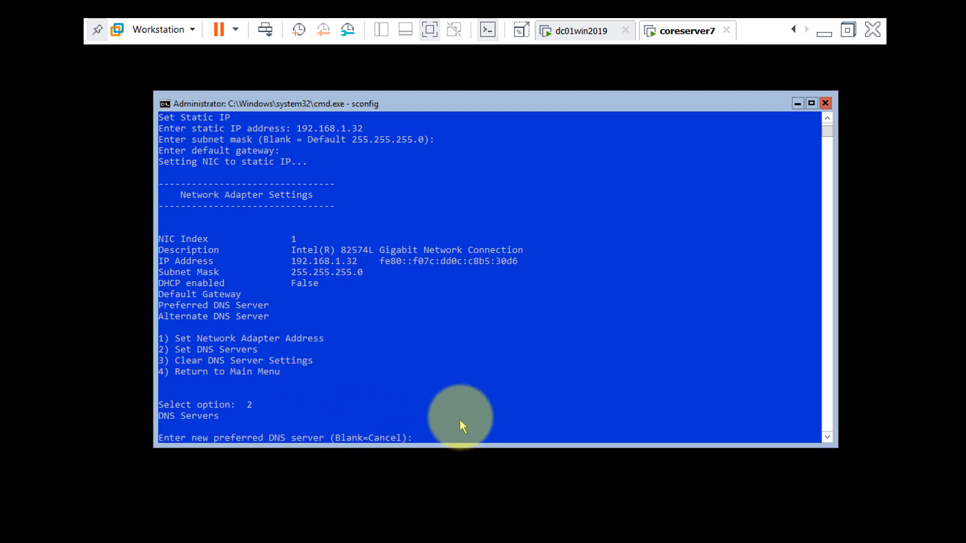
text(192.168.1.100)
key(Return)
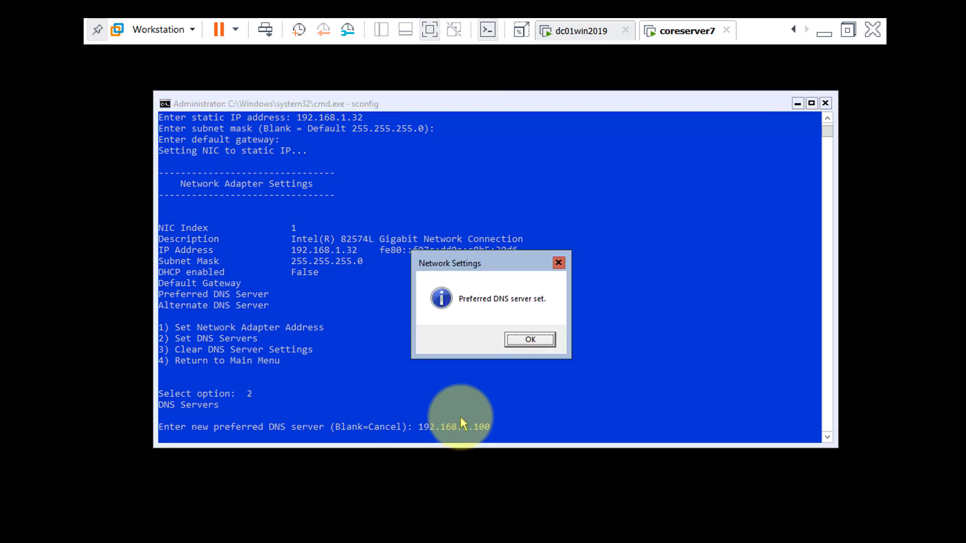
key(Return)
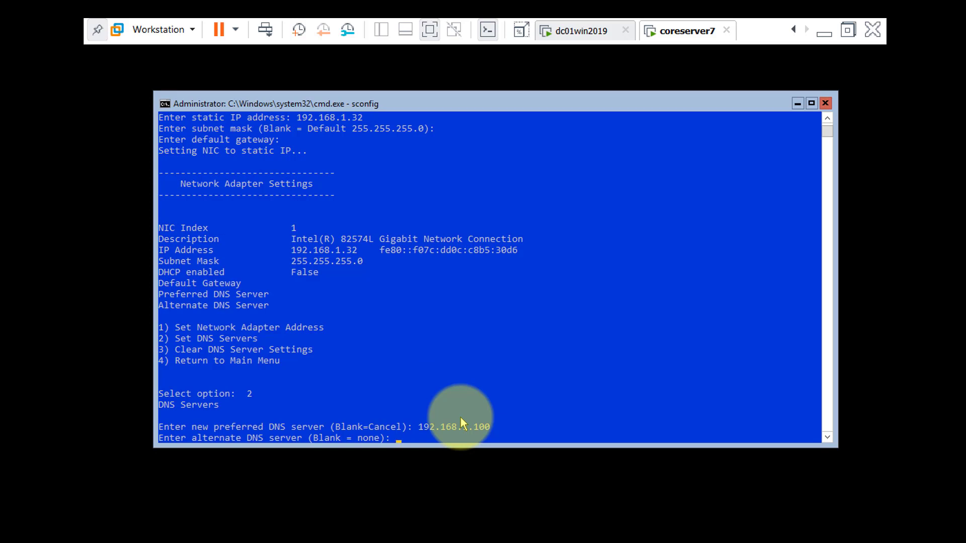
key(Return)
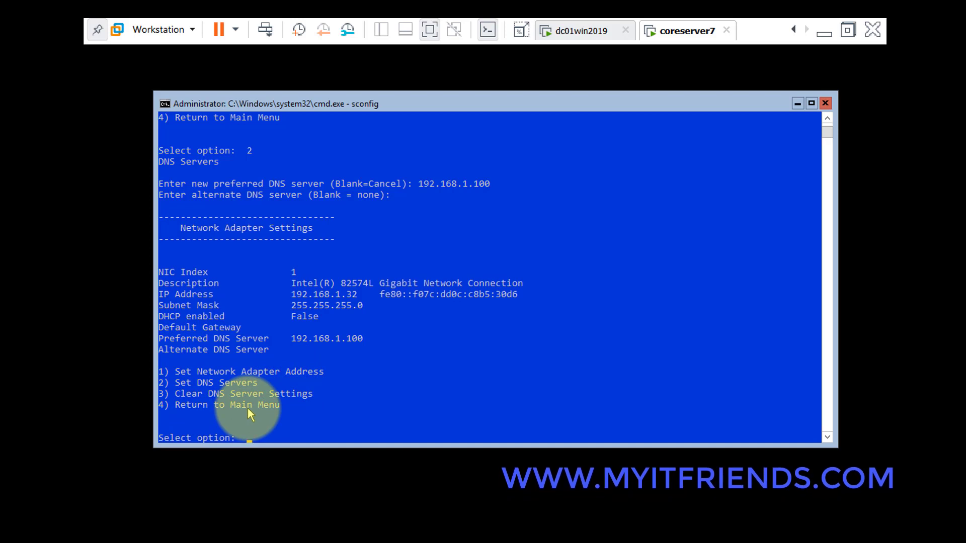
text(4)
key(Return)
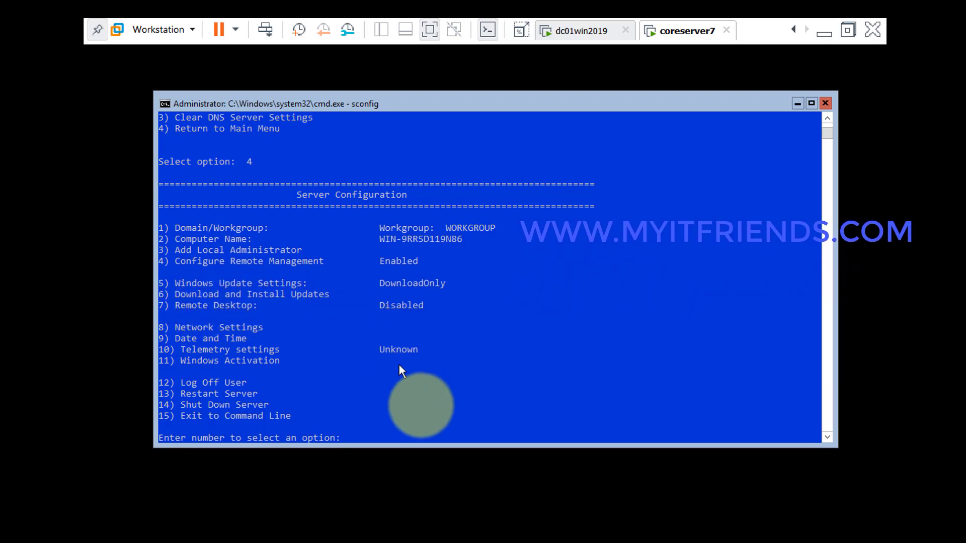
Enable Remote Desktop only for clients running it with Network Level Authentication.
text(7)
key(Return)
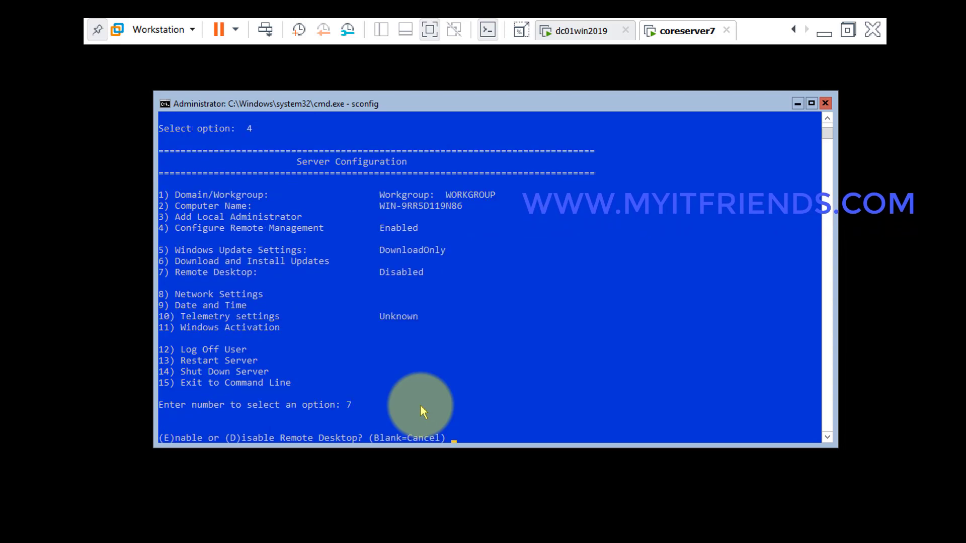
text(e)
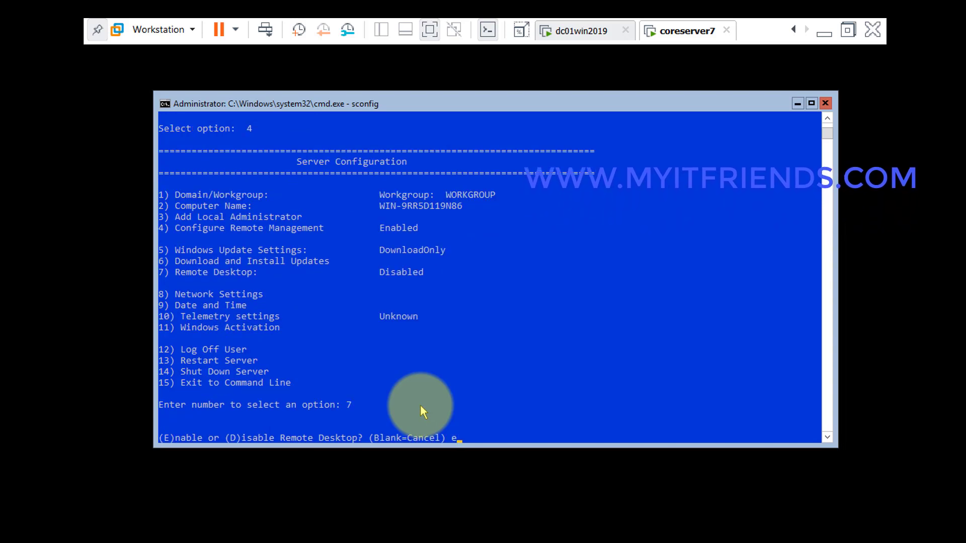
key(Return)
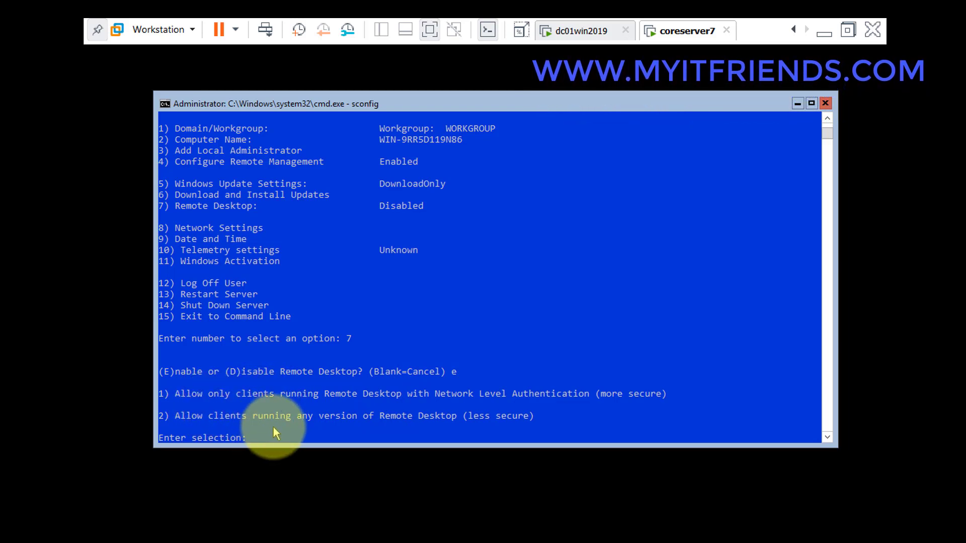
text(1)
key(Return)
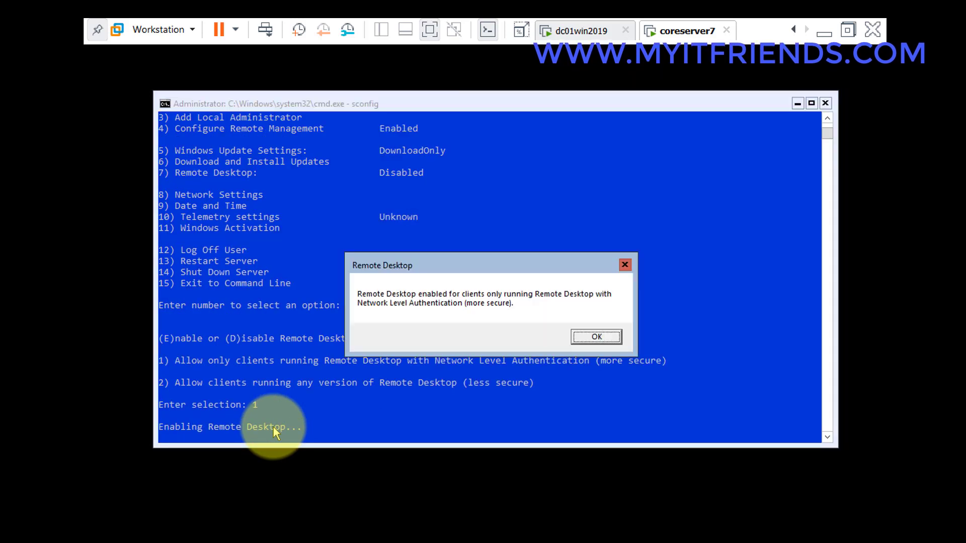
click(593, 335)
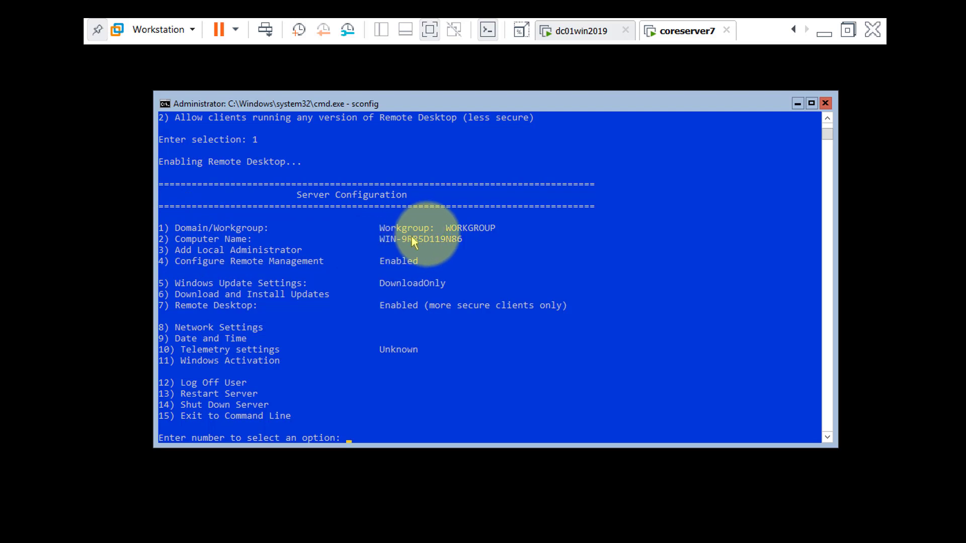
Start changing the membership to a domain and, after checking the Windows Journal network diagram, enter myitfriends.com as the domain to join.
text(1)
key(Return)
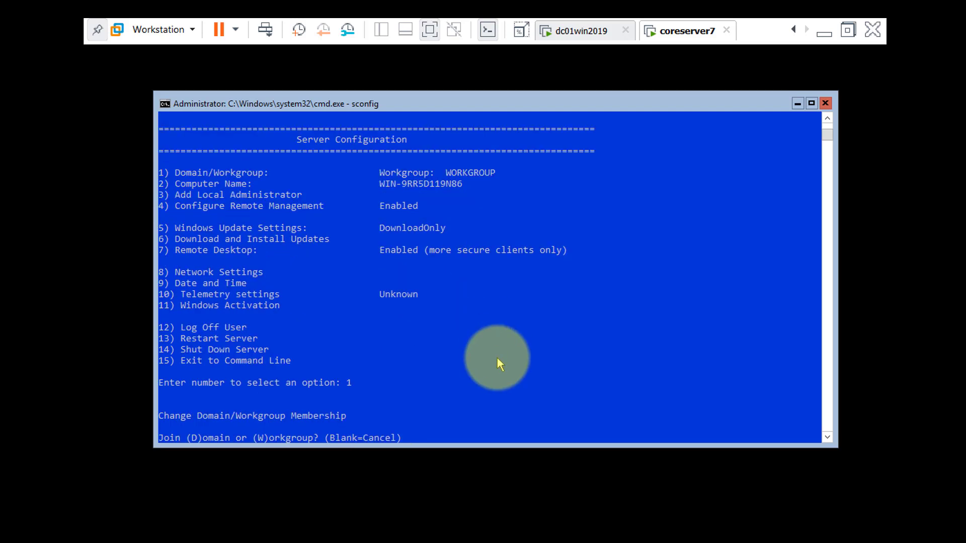
text(d)
key(Return)
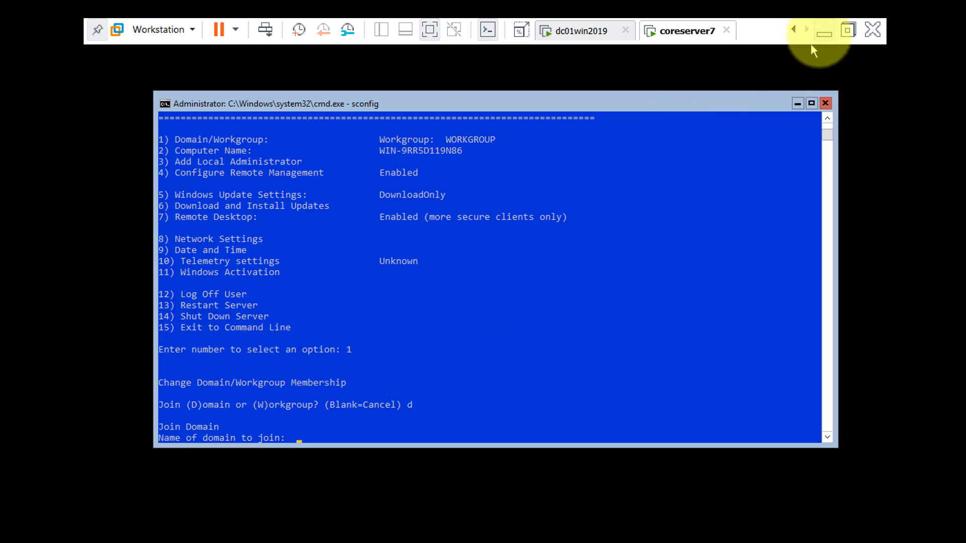
click(825, 33)
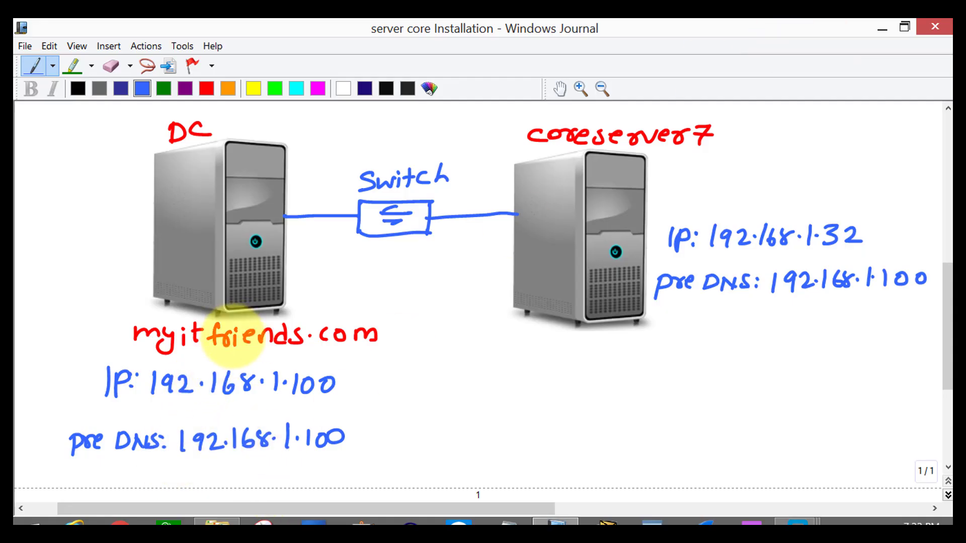
mouse_move(788, 518)
click(819, 442)
text(myitfr)
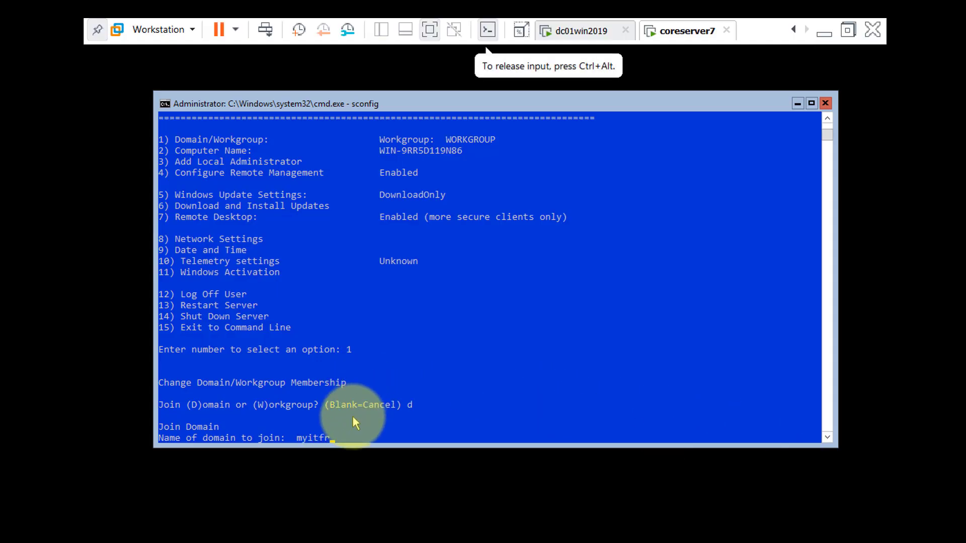
text(iends.com)
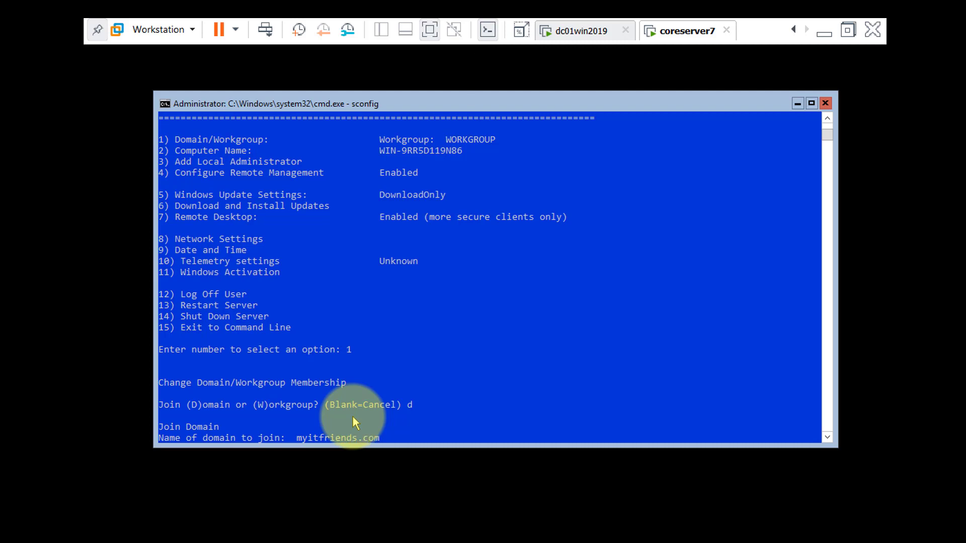
key(Return)
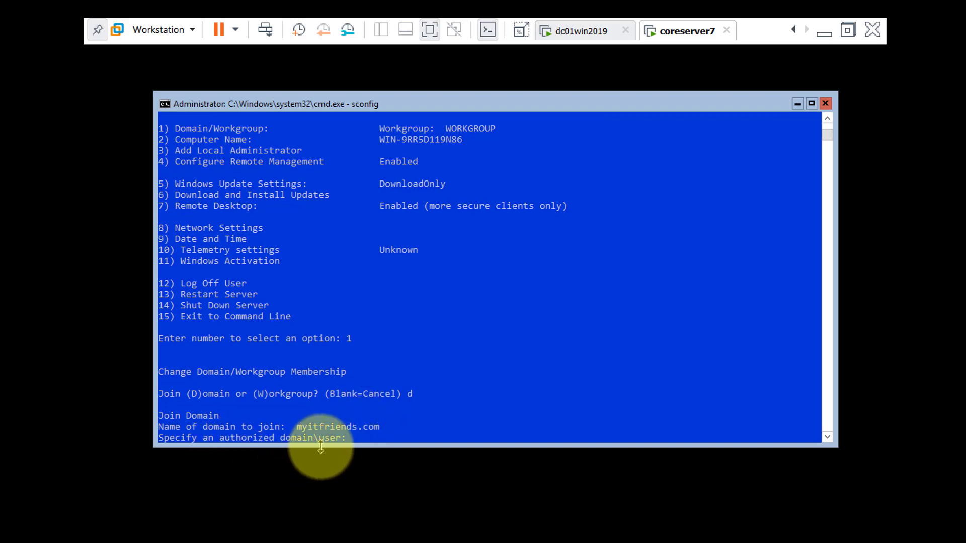
Review the network diagram again, return to coreserver7, and specify the myitfriends.com domain administrator as the authorized user for the join.
click(823, 33)
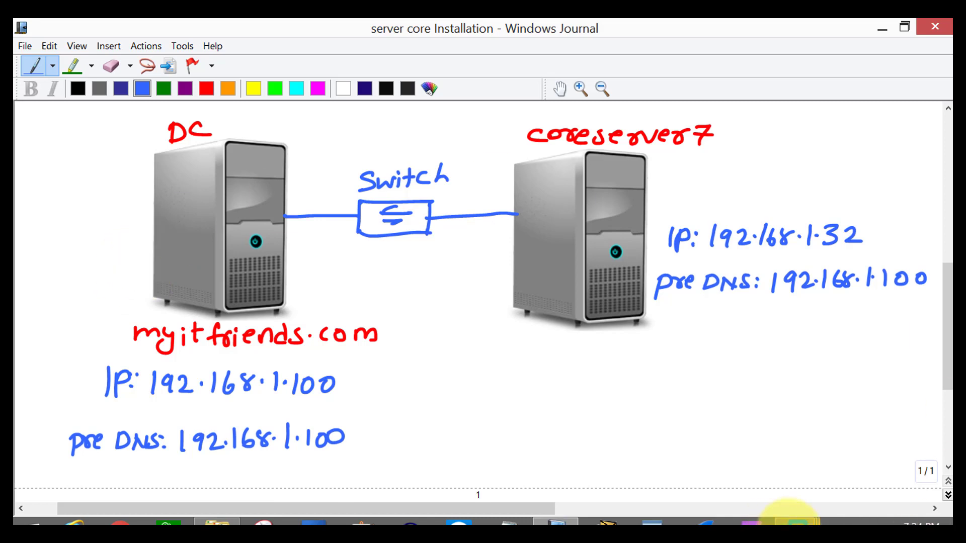
click(795, 519)
click(815, 431)
click(463, 432)
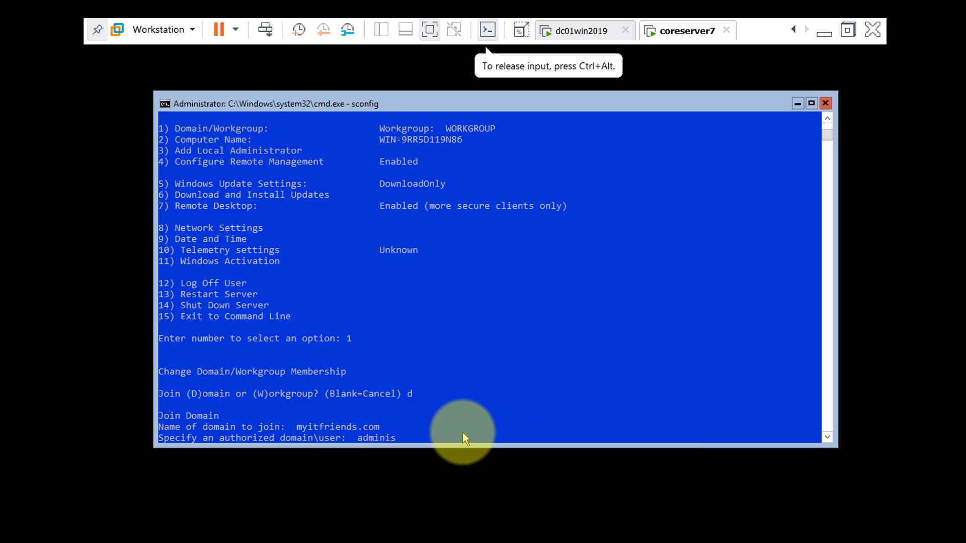
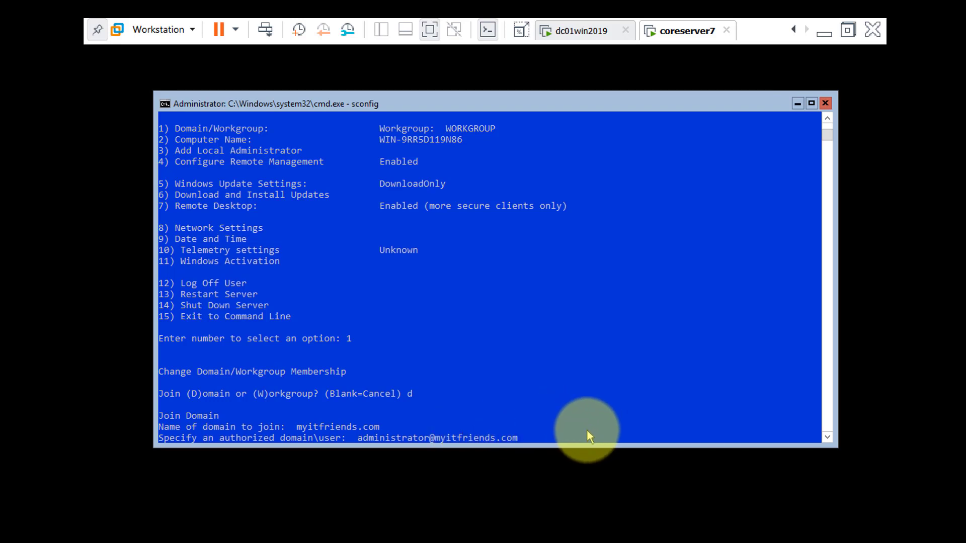
key(Return)
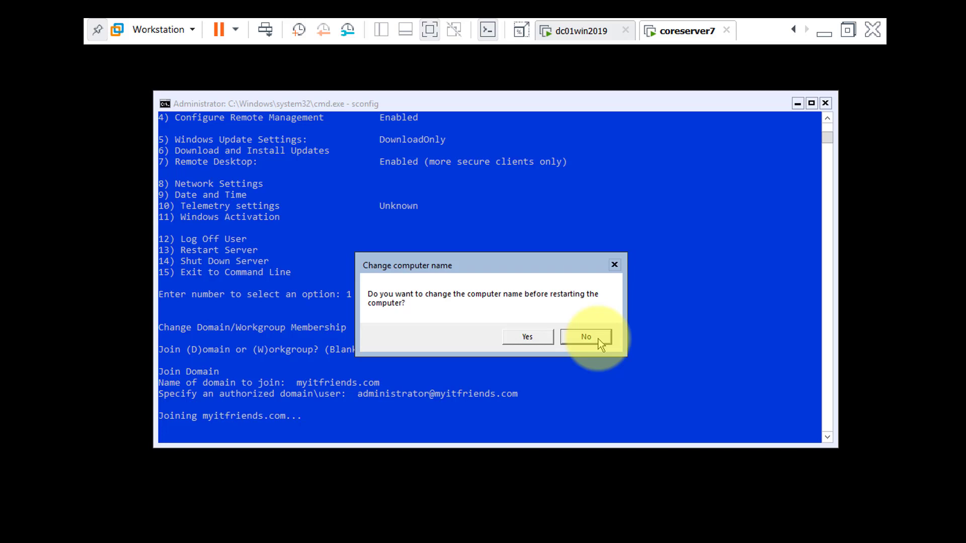
Accept changing the computer name before the restart and enter coreserver7 as the new name.
click(544, 342)
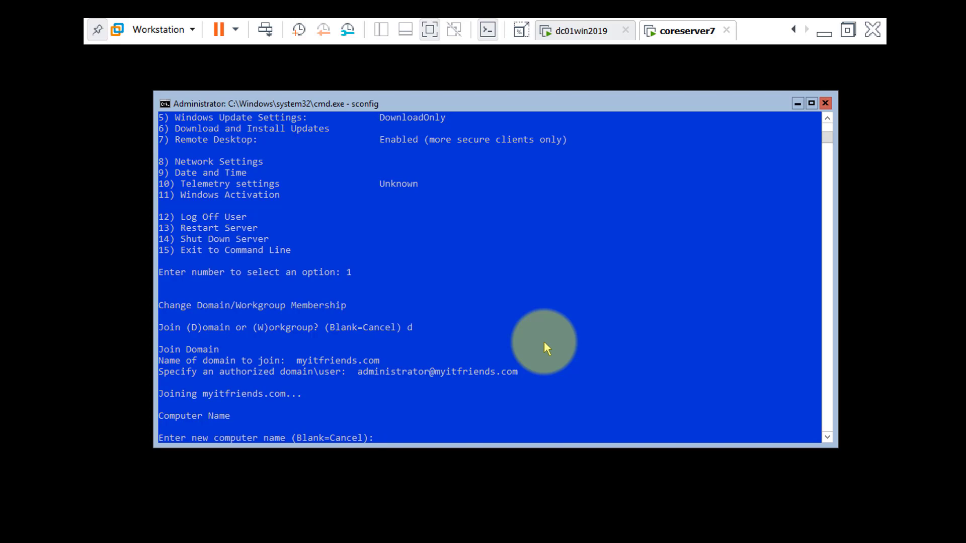
text(coreserver7)
key(Return)
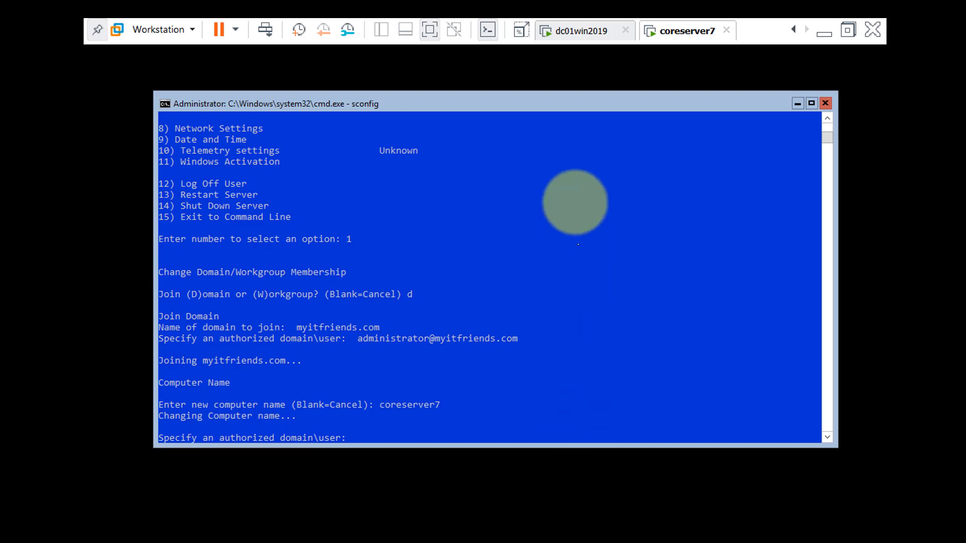
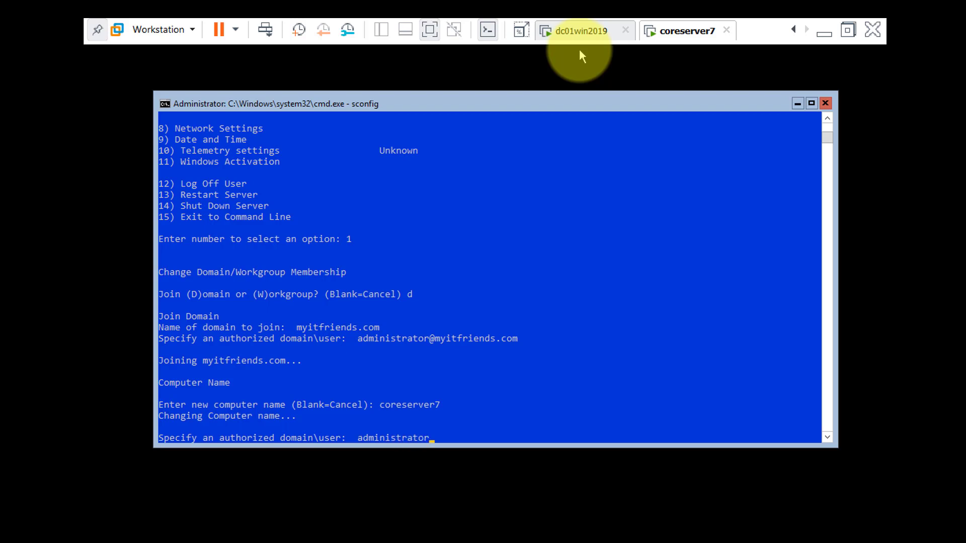
Authorize the computer rename with the myitfriends.com domain administrator account and its password, and restart the server to apply the changes.
key(Return)
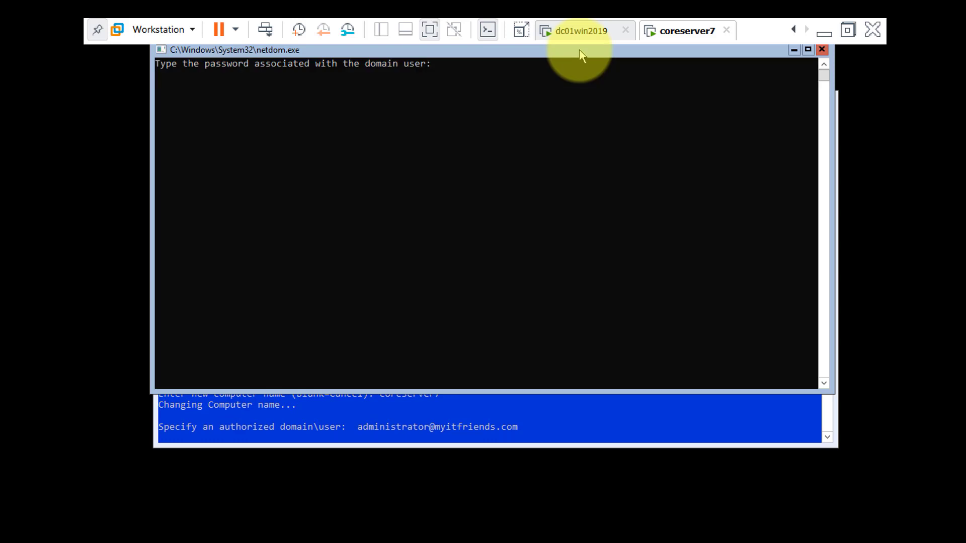
key(Return)
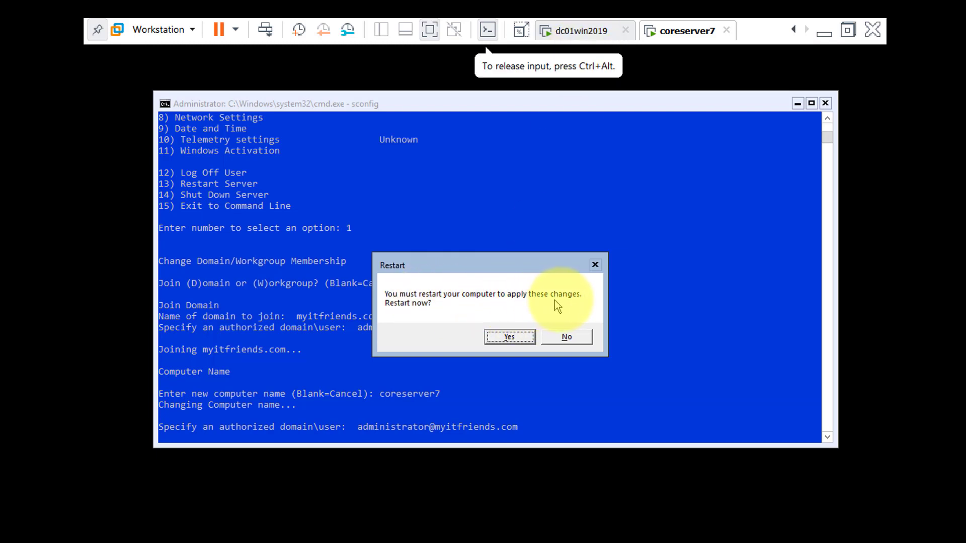
click(526, 339)
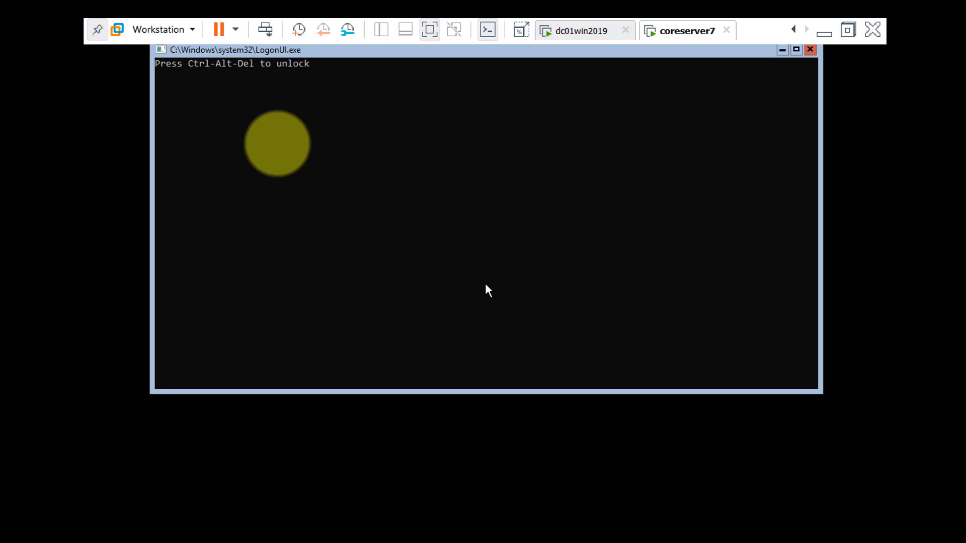
Unlock the restarted coreserver7, sign in as Administrator with the account password, and check its IP configuration with ipconfig.
click(486, 286)
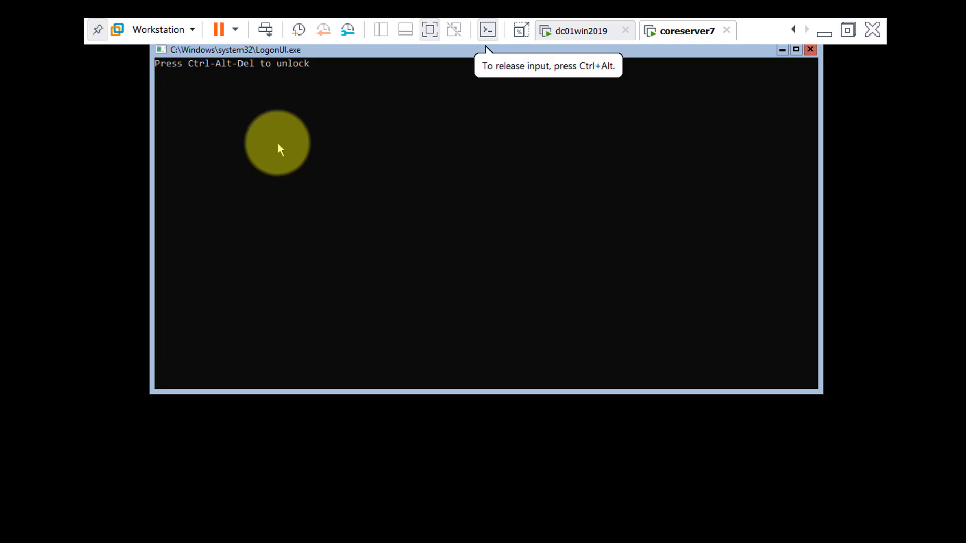
click(327, 151)
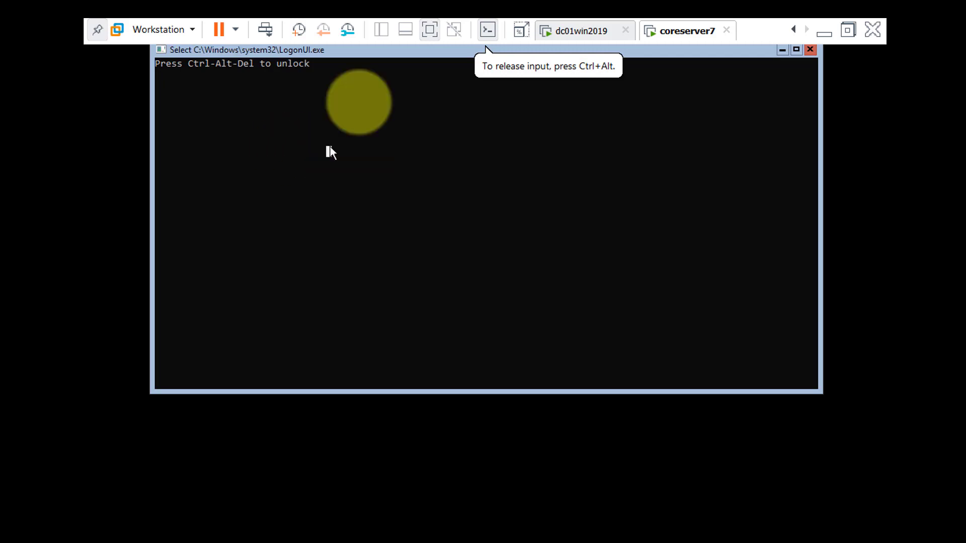
key(ctrl+alt+Insert)
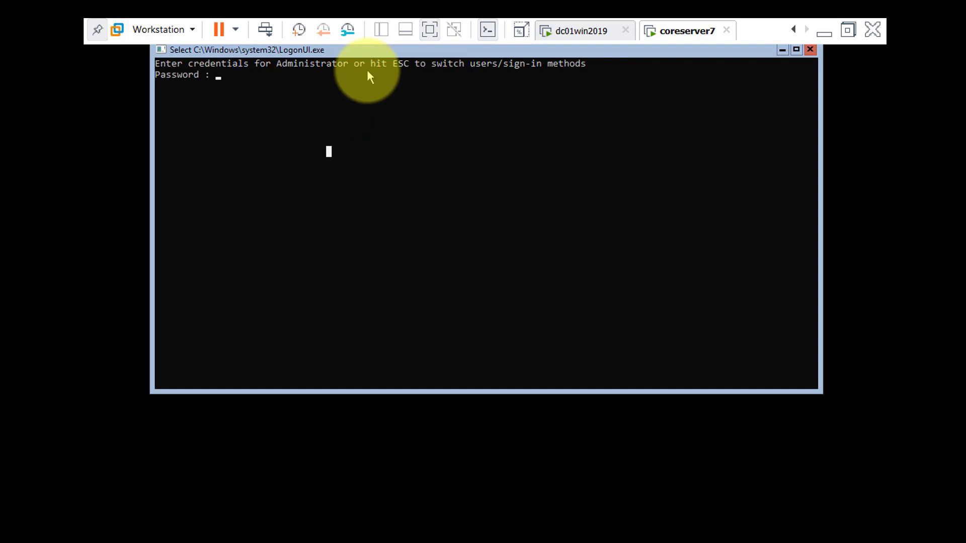
key(Escape)
text(******)
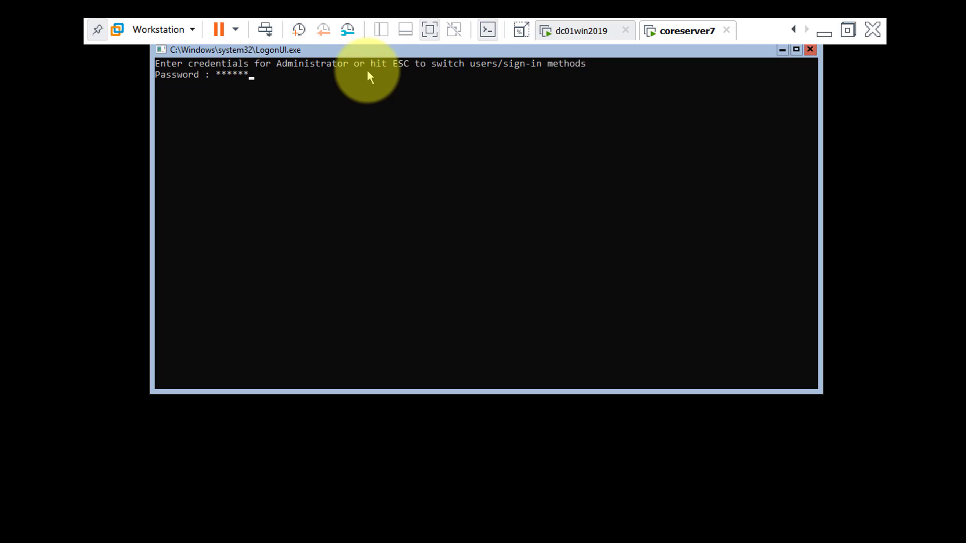
text(***)
key(Return)
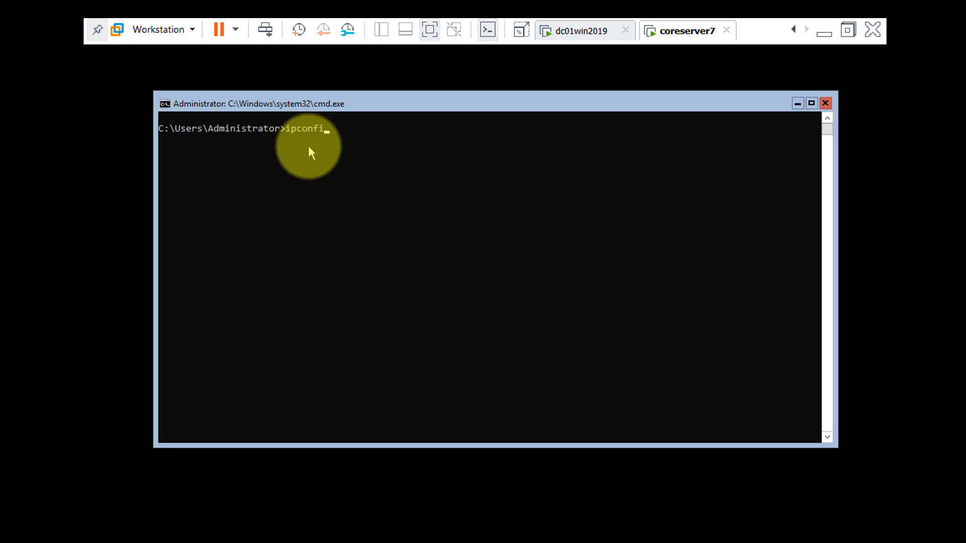
key(Return)
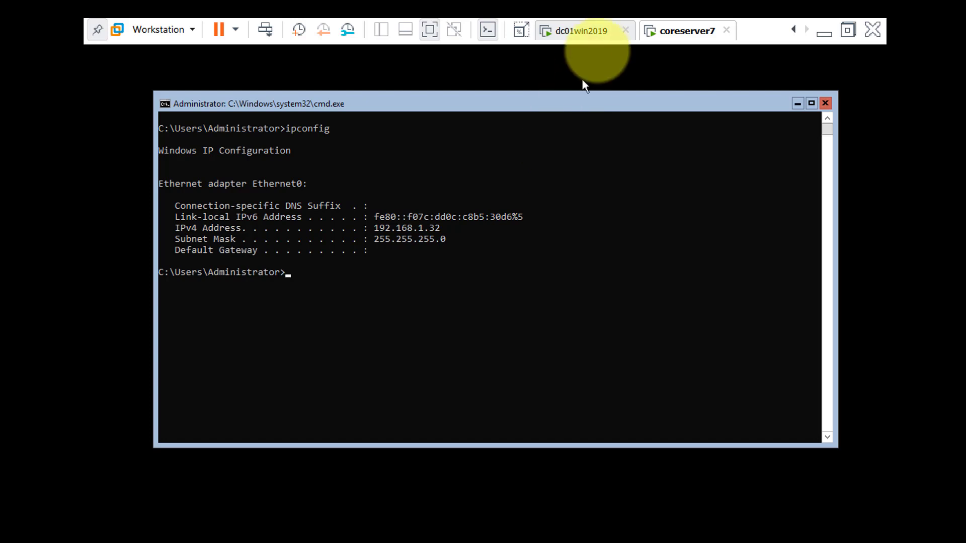
In the dc01win2019 virtual machine, clear the pop-up dialogs, maximize Server Manager, and show All Servers with a wider Server Name column.
click(598, 44)
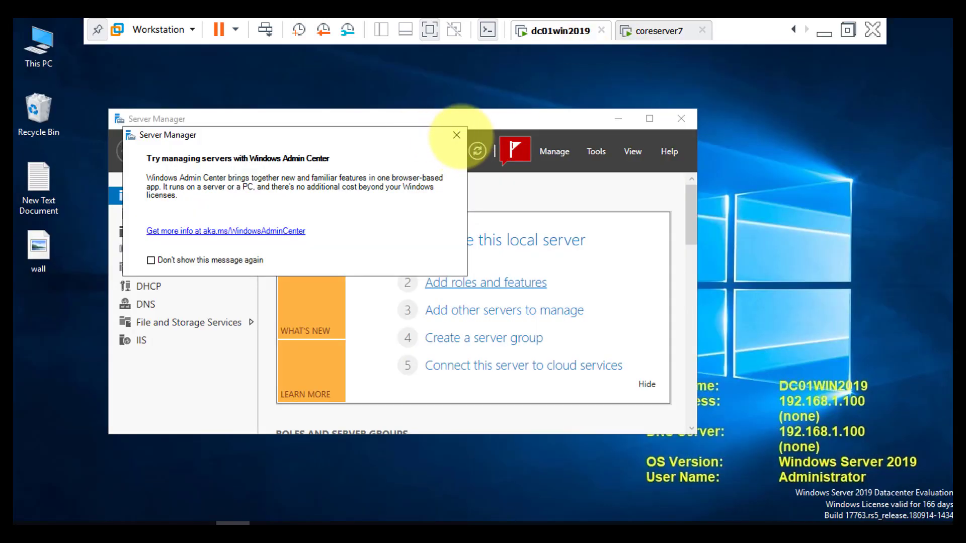
click(456, 135)
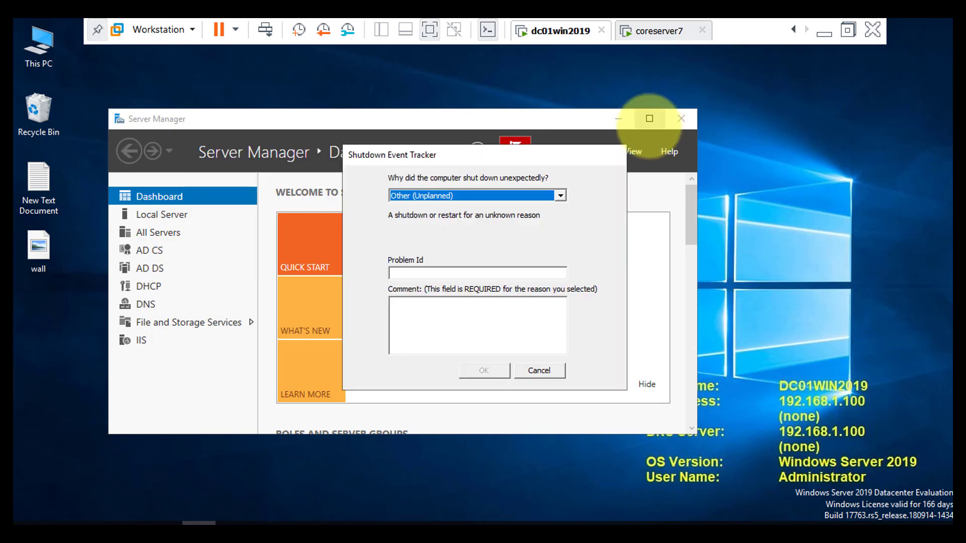
click(644, 115)
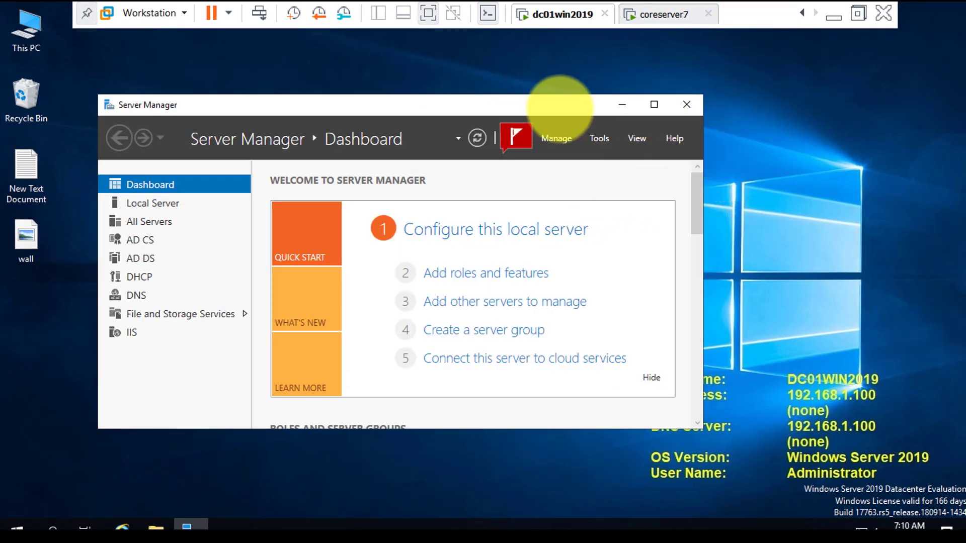
click(654, 104)
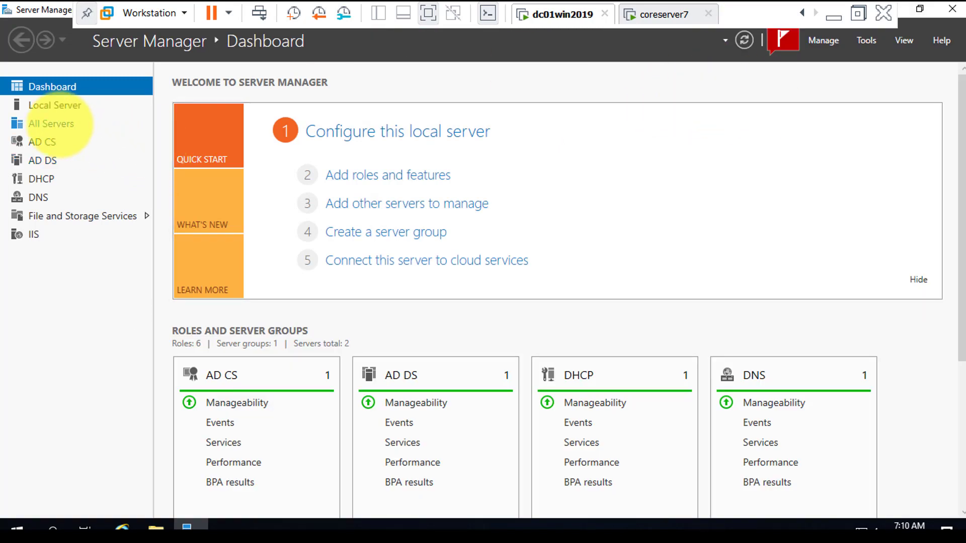
click(60, 123)
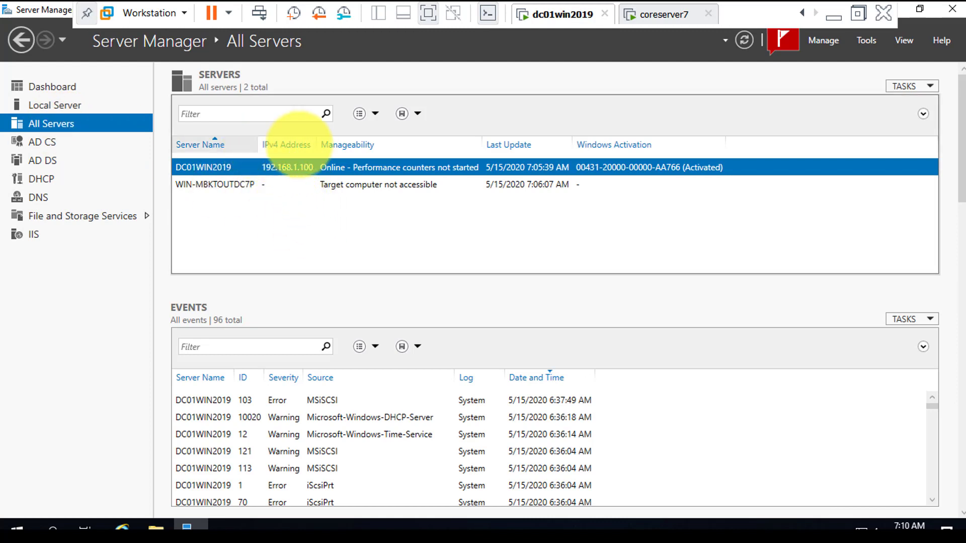
drag(258, 145, 306, 144)
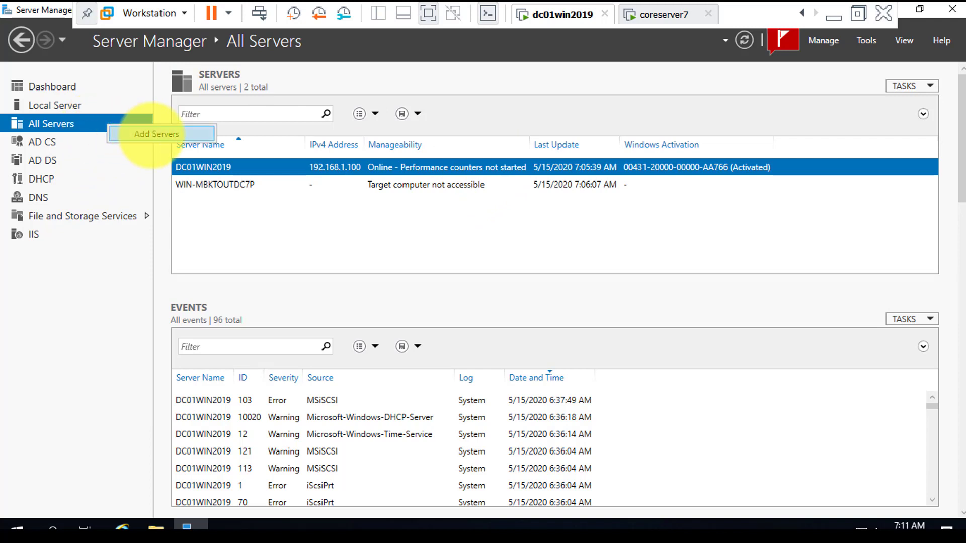
Search the myitfriends Active Directory for computers and add coreserver7 to the servers managed by Server Manager.
click(141, 134)
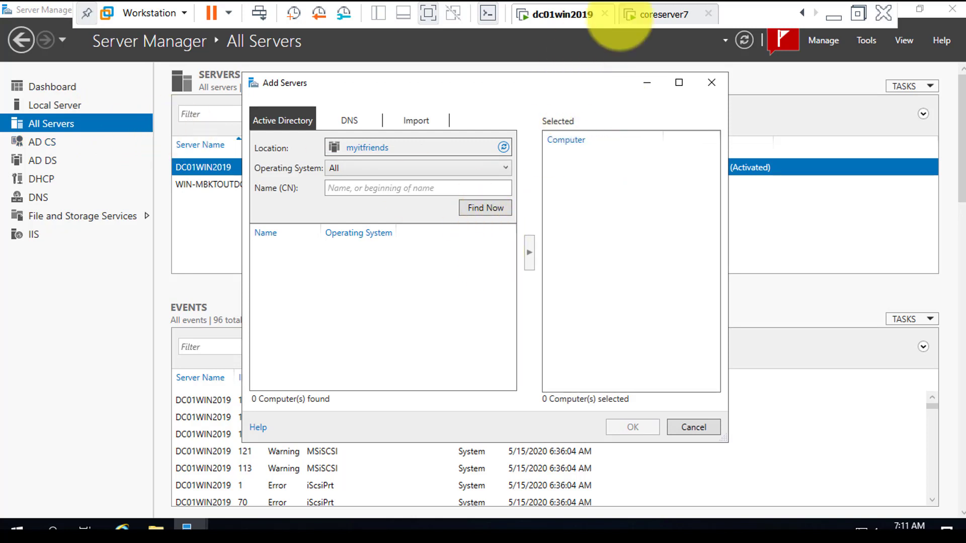
click(481, 206)
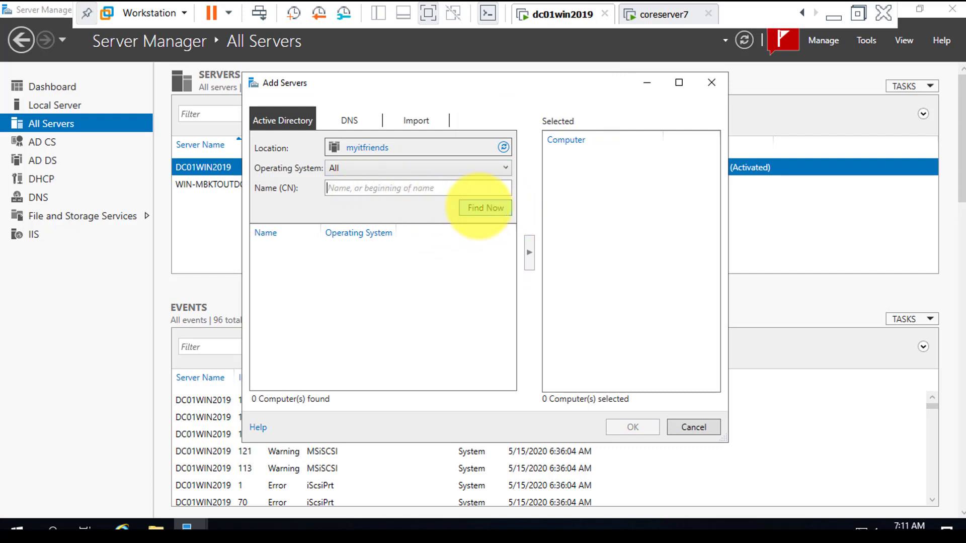
click(481, 208)
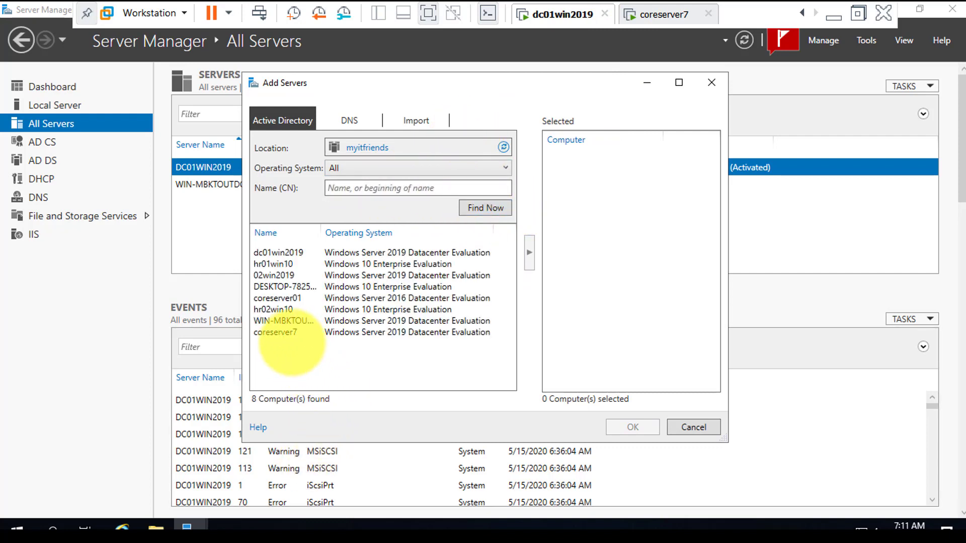
click(290, 332)
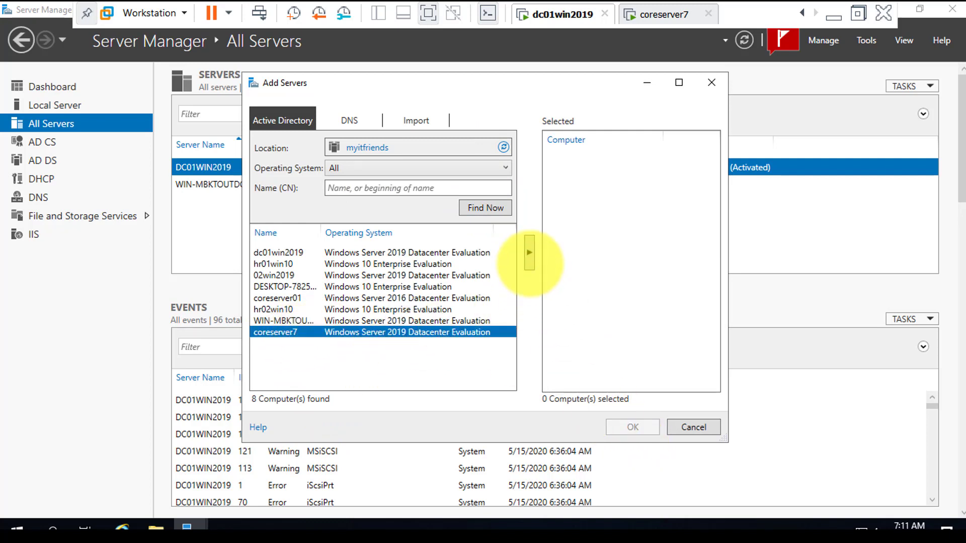
click(529, 253)
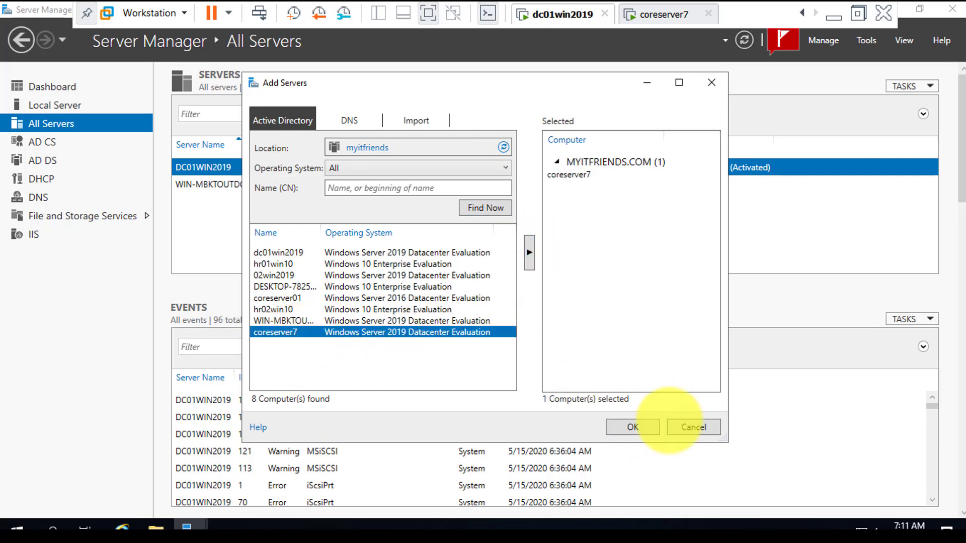
click(646, 427)
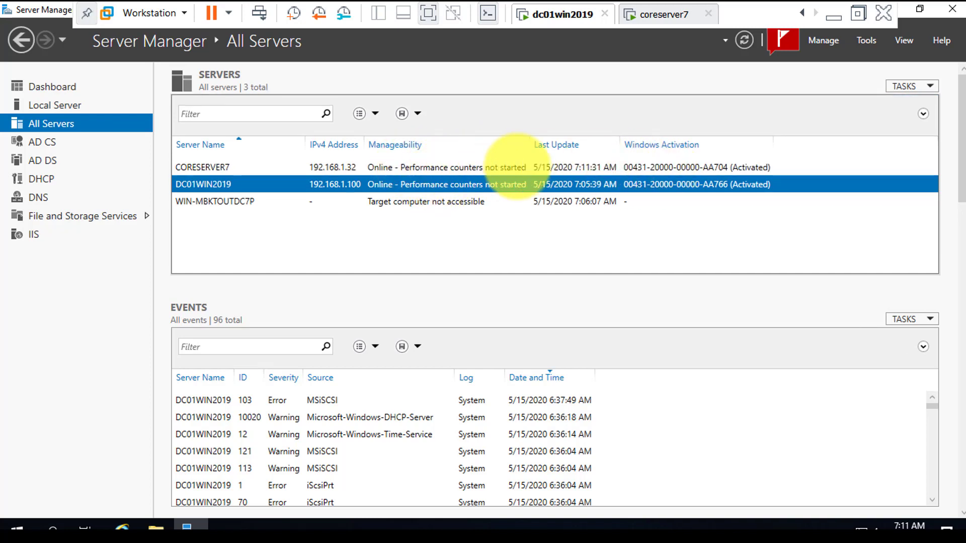
Start adding roles and features to CORESERVER7 with a role-based installation, keeping coreserver7.myitfriends.com as the destination server.
click(417, 167)
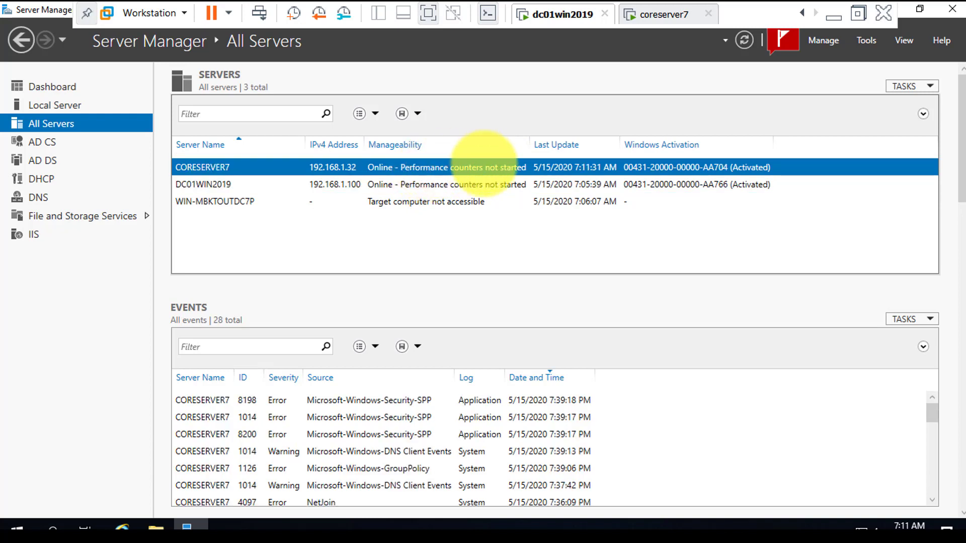
right_click(445, 167)
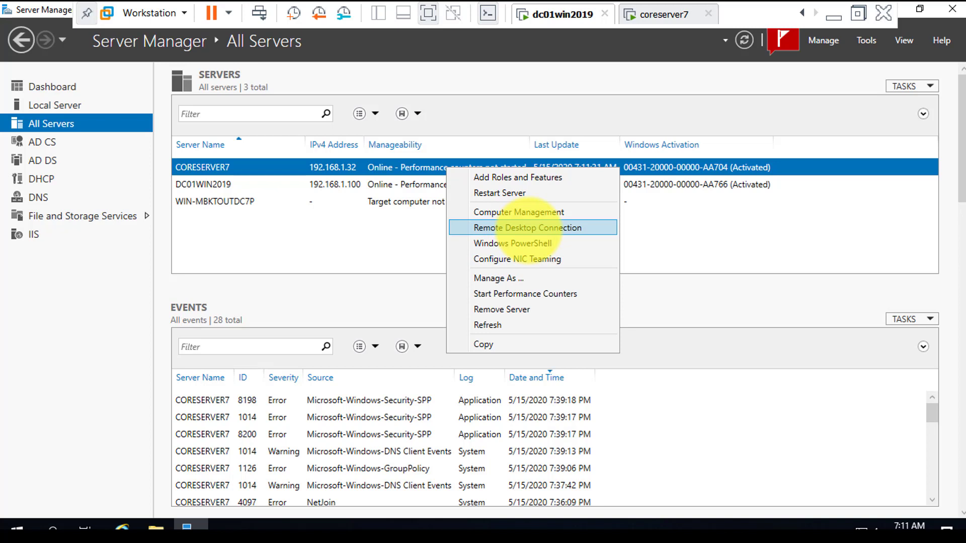
click(653, 243)
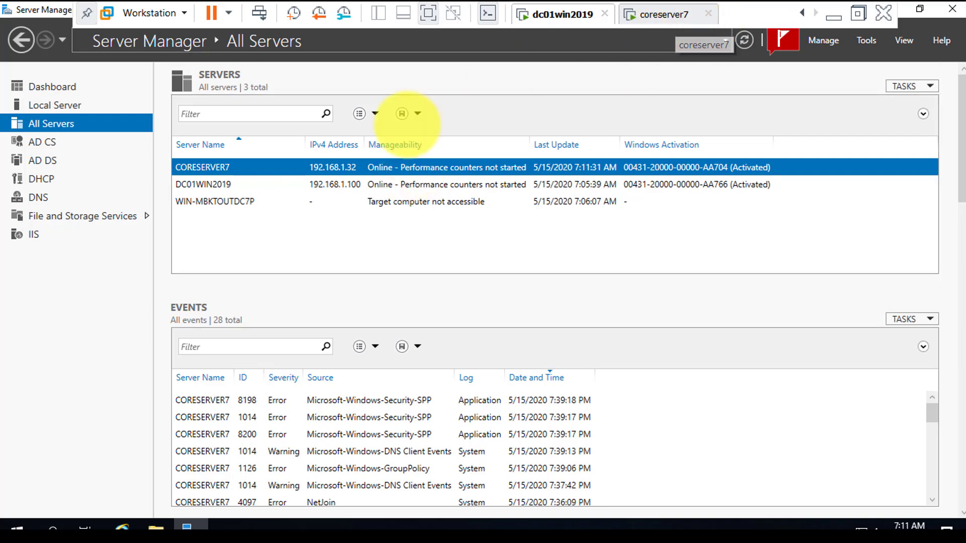
right_click(389, 169)
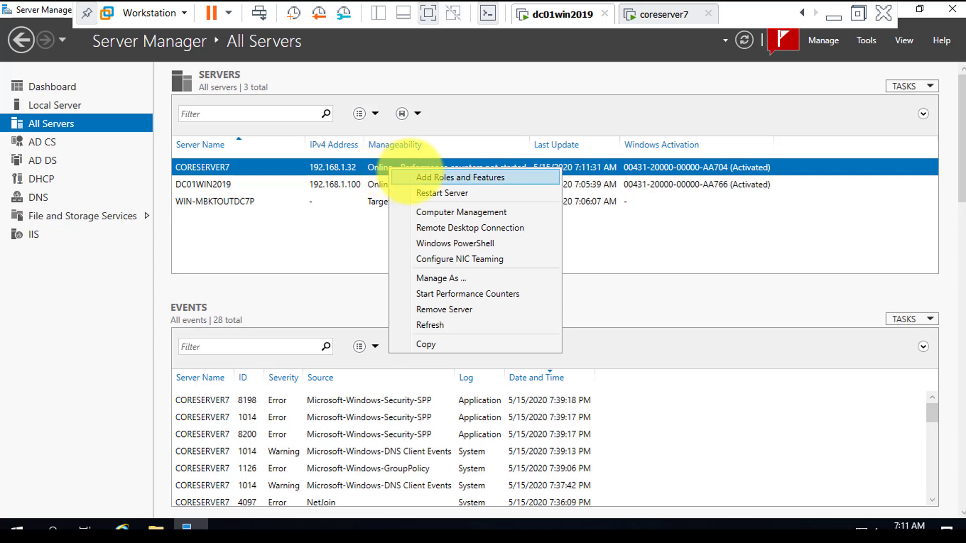
click(408, 176)
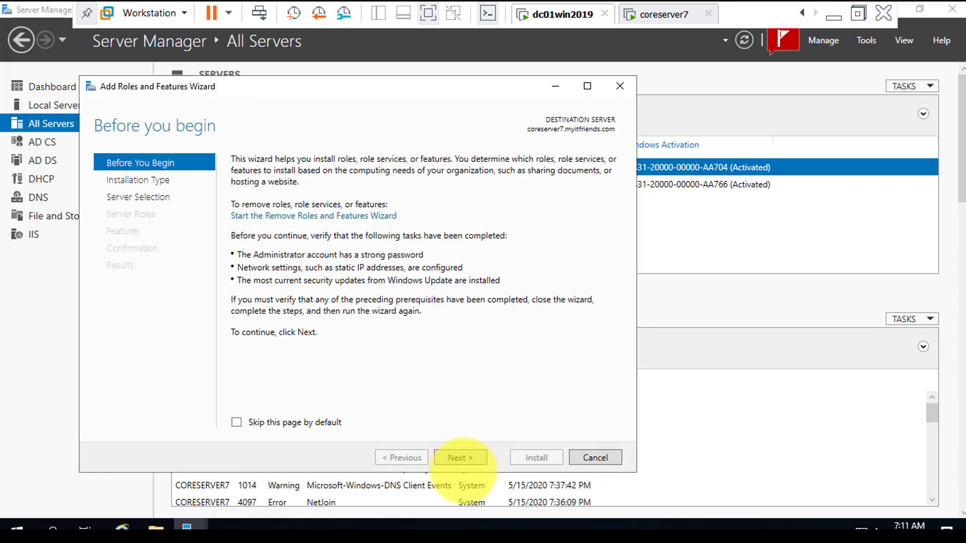
click(460, 458)
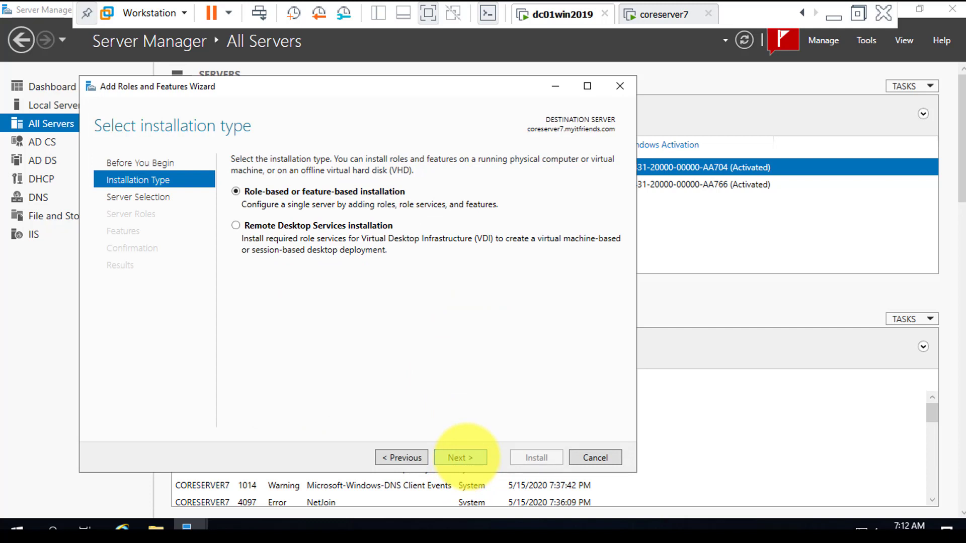
click(460, 458)
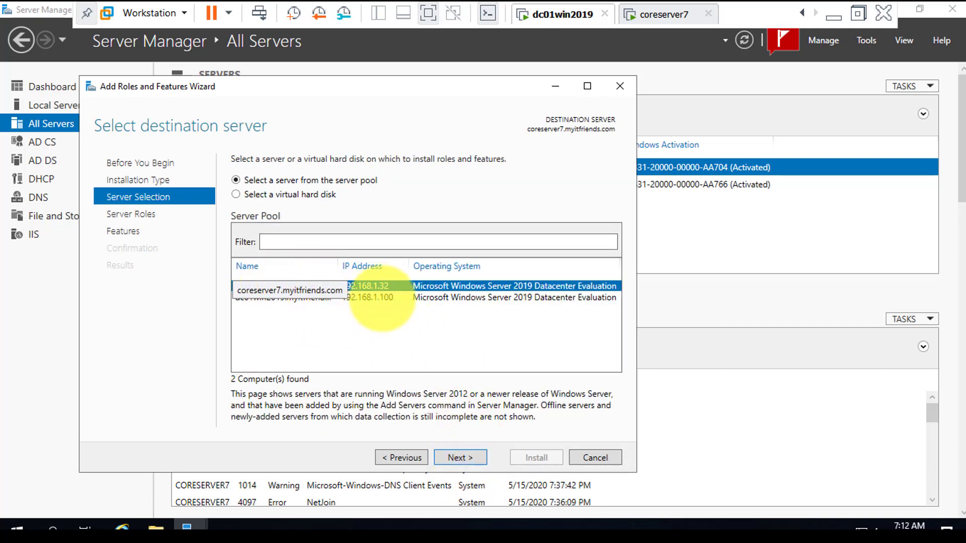
click(466, 458)
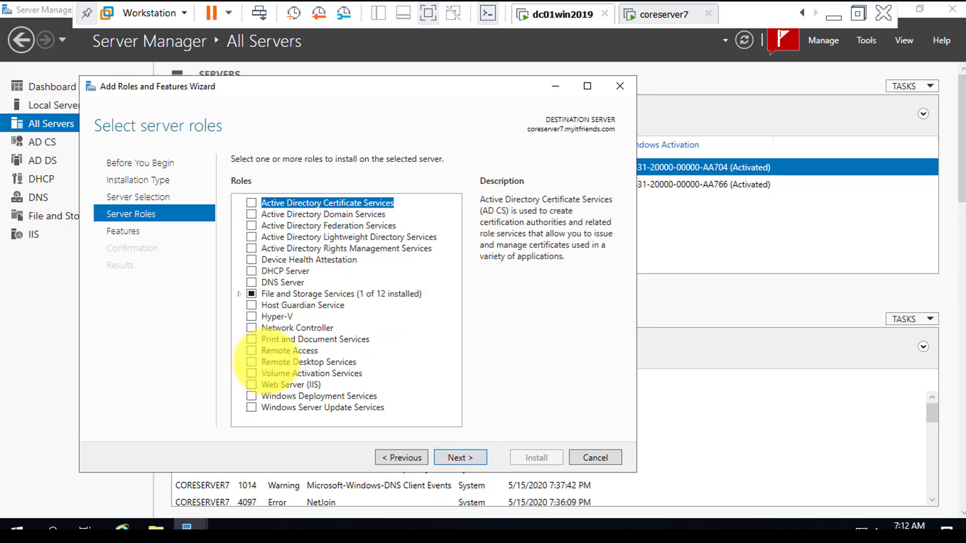
Select the DHCP Server role with no additional features and install it on coreserver7.
click(251, 272)
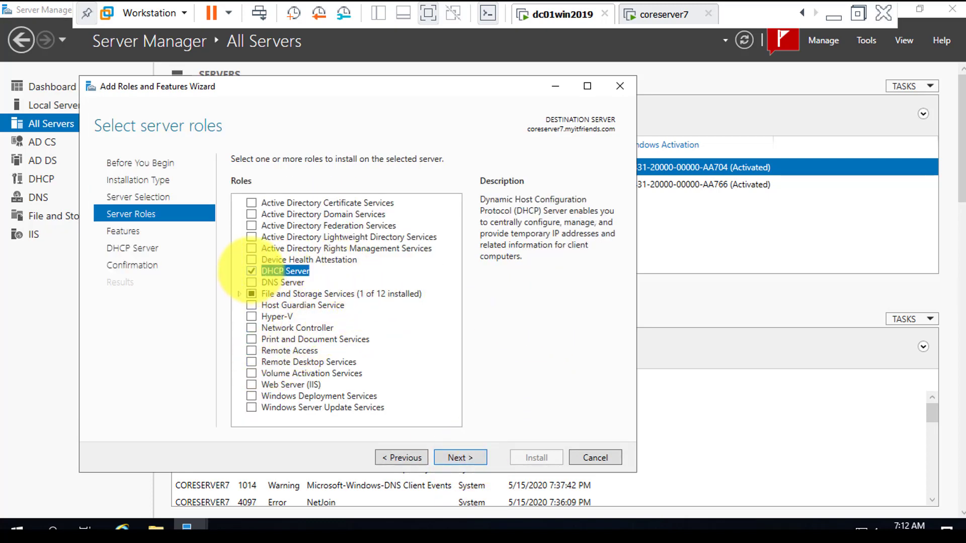
click(462, 457)
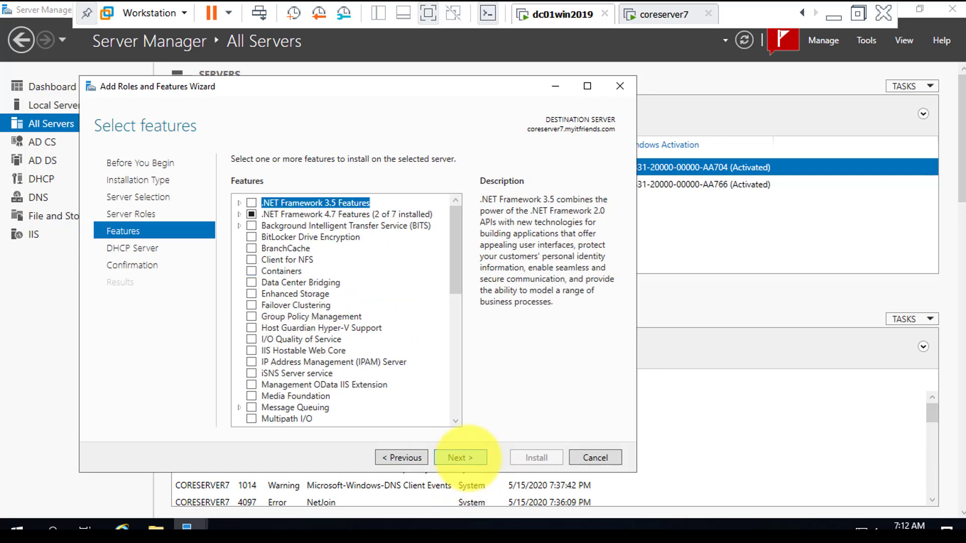
click(460, 457)
click(467, 458)
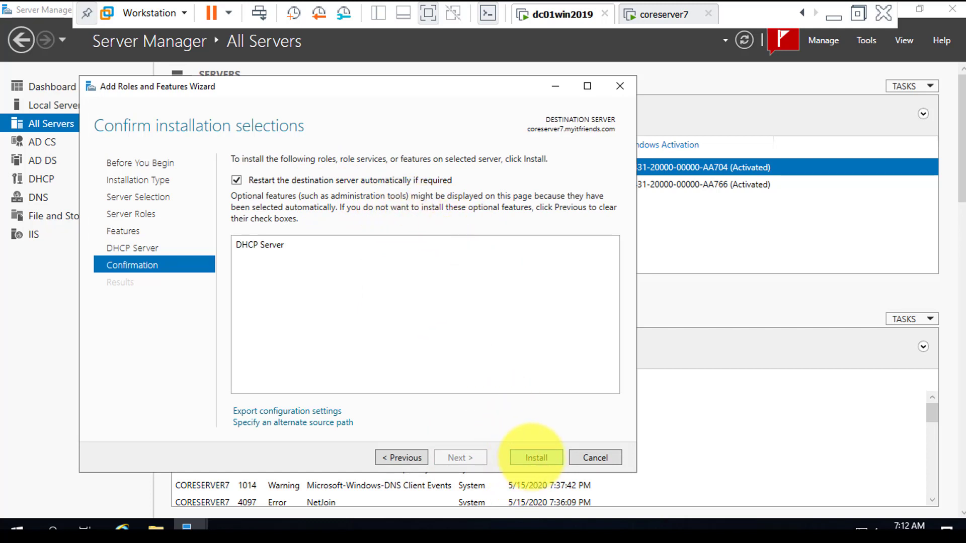
click(536, 457)
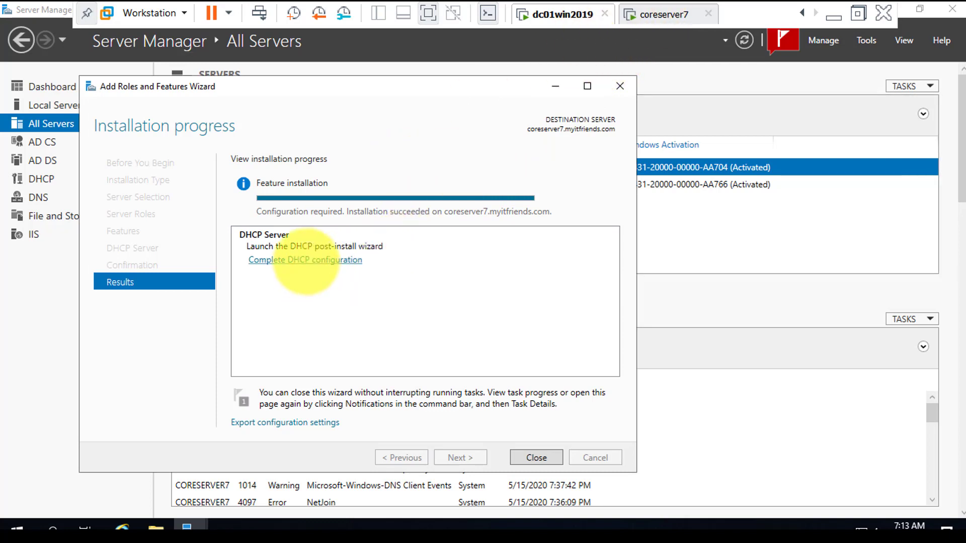
Complete the DHCP post-install configuration, authorizing the server with the preset domain administrator credentials, and close both wizards.
click(306, 260)
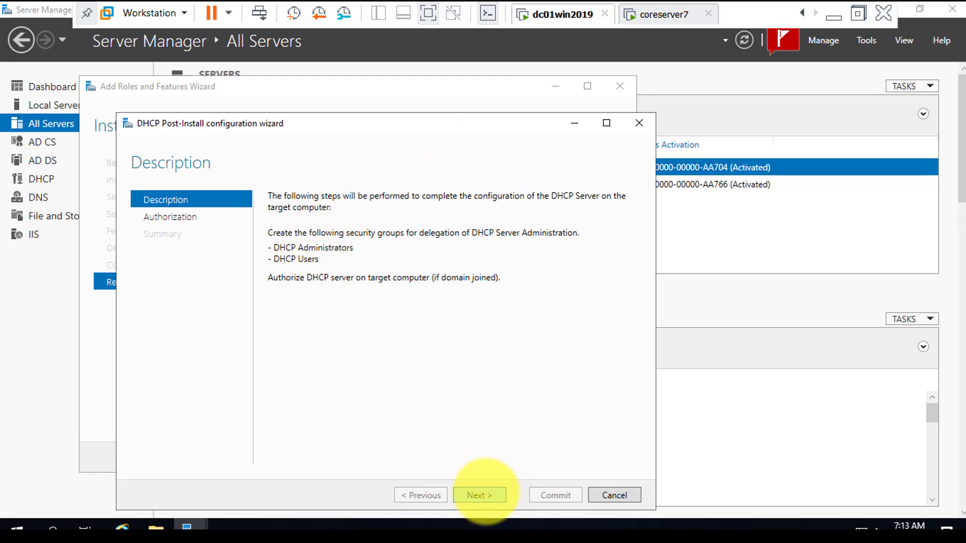
click(479, 495)
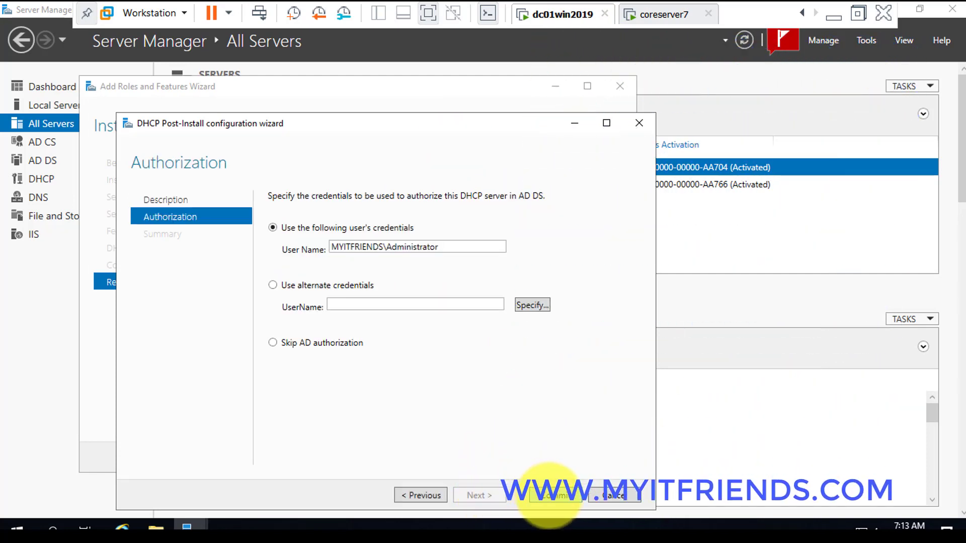
click(551, 496)
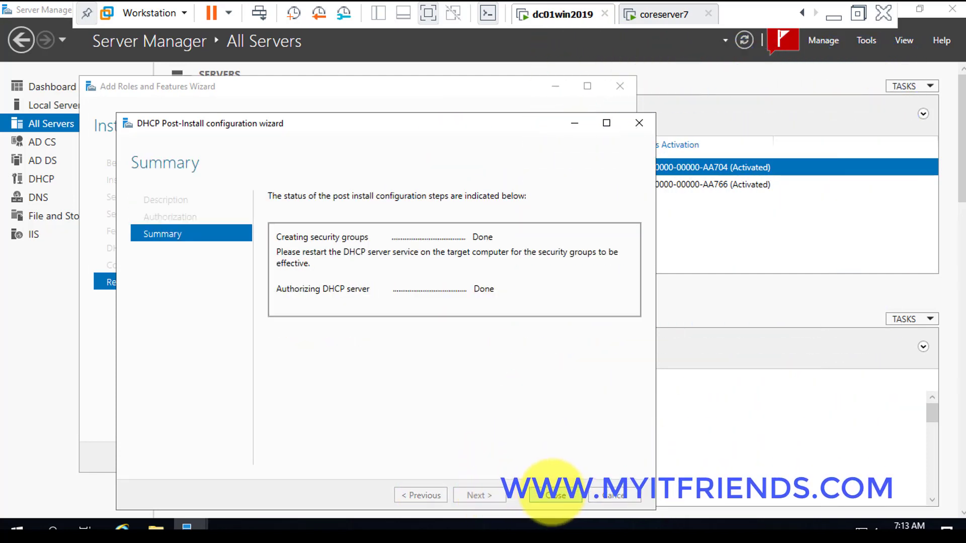
click(555, 495)
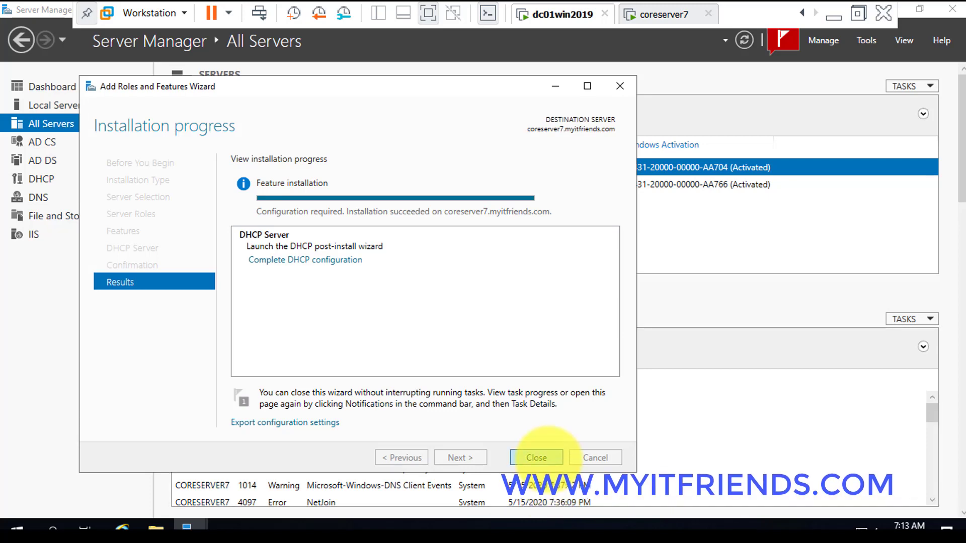
click(543, 457)
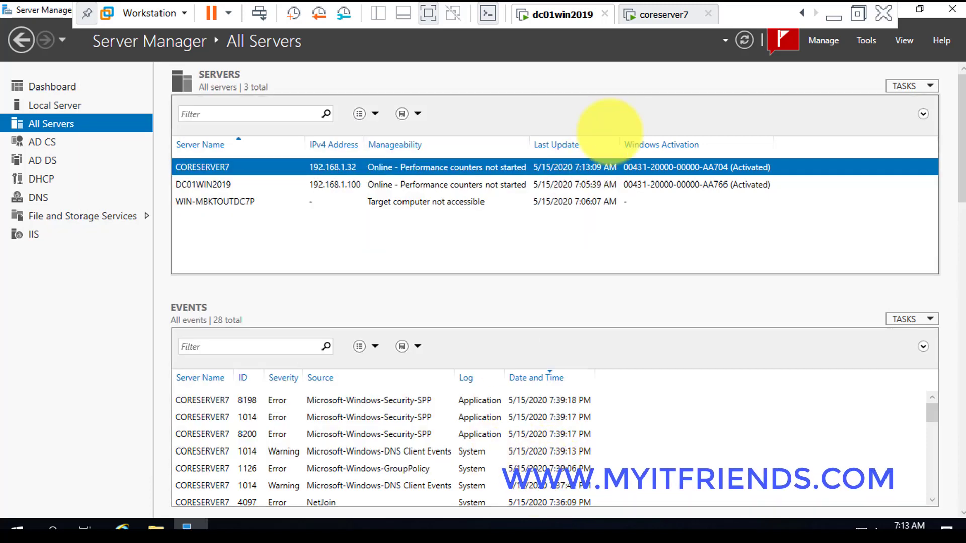
Look at the coreserver7 console, and return to dc01win2019 to examine the servers listed in a widened DHCP management console.
click(662, 18)
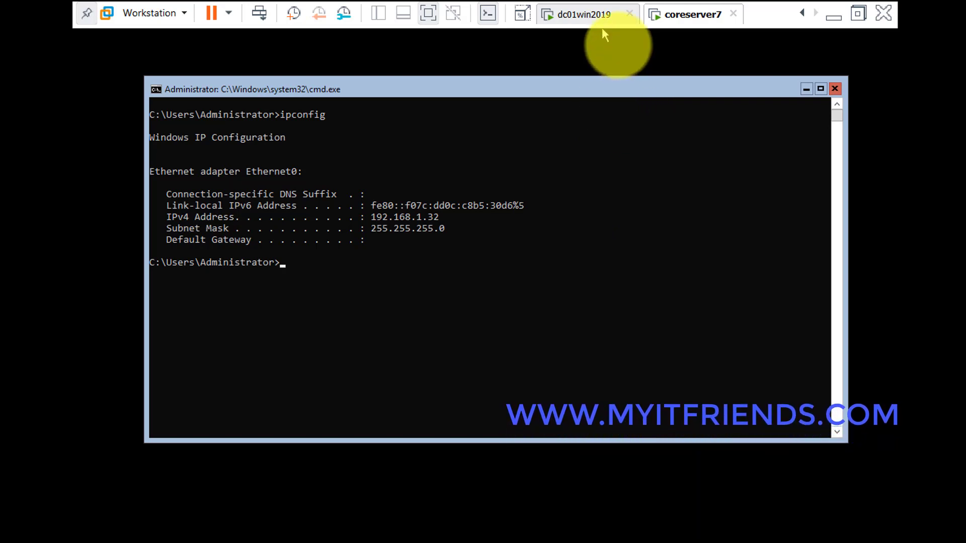
click(597, 19)
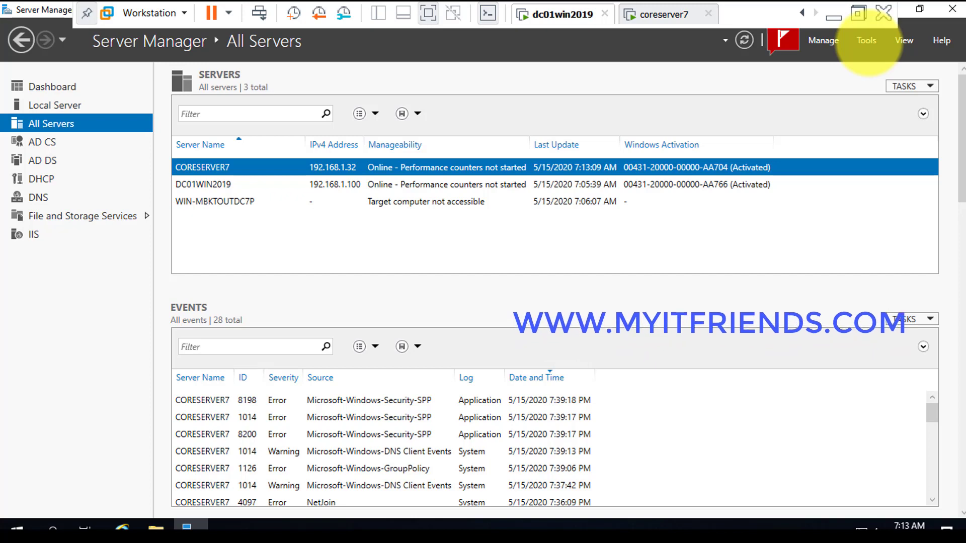
click(867, 40)
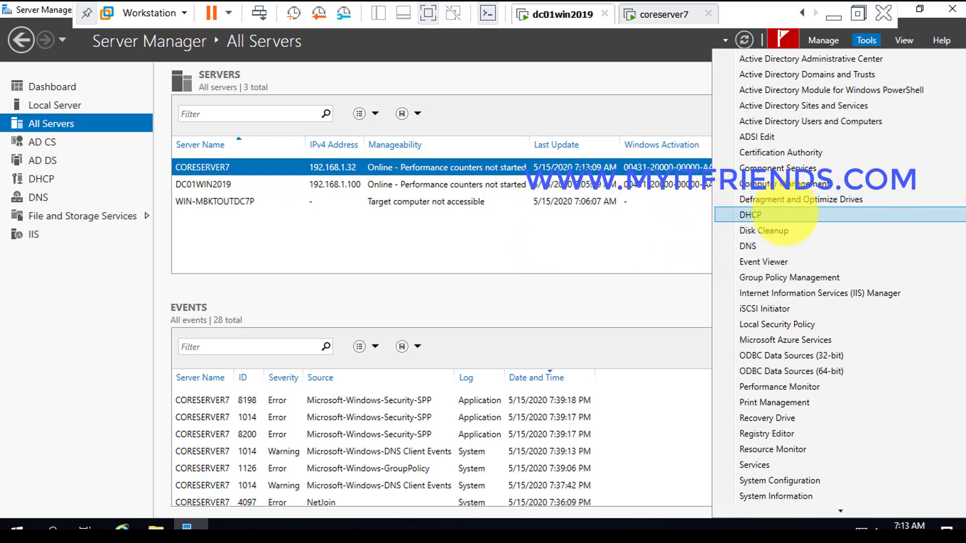
click(785, 215)
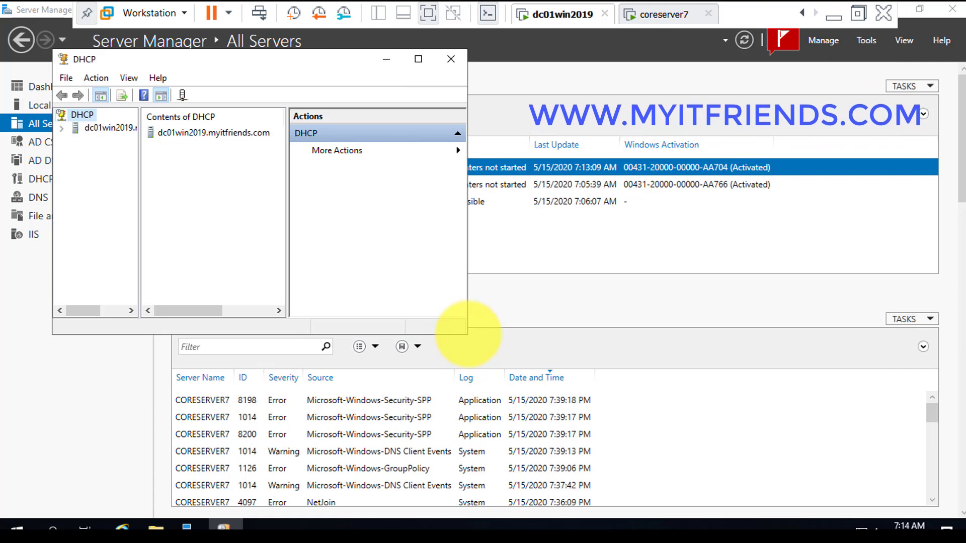
drag(467, 334, 681, 334)
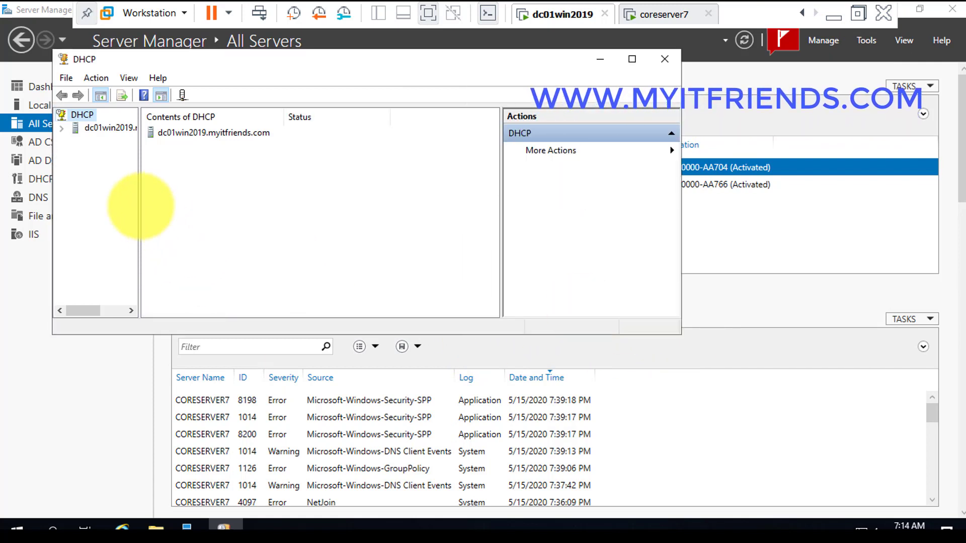
drag(140, 207, 289, 202)
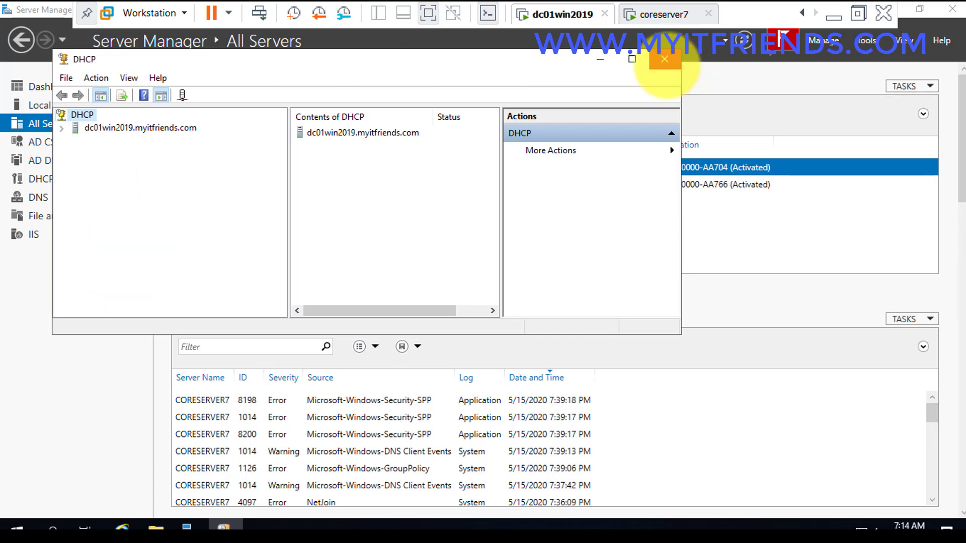
click(665, 60)
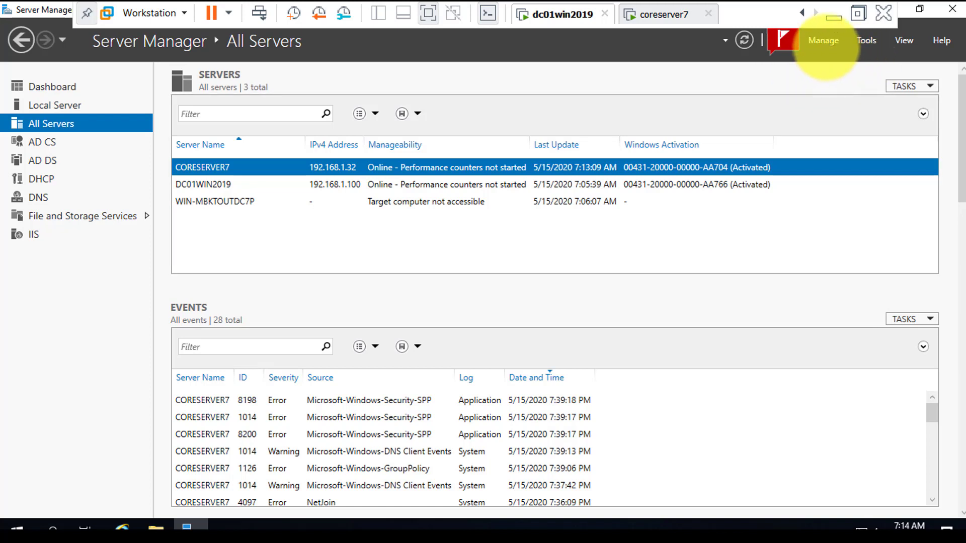
Start a role-based Add Roles and Features wizard for dc01win2019 and review the server roles it offers.
click(823, 41)
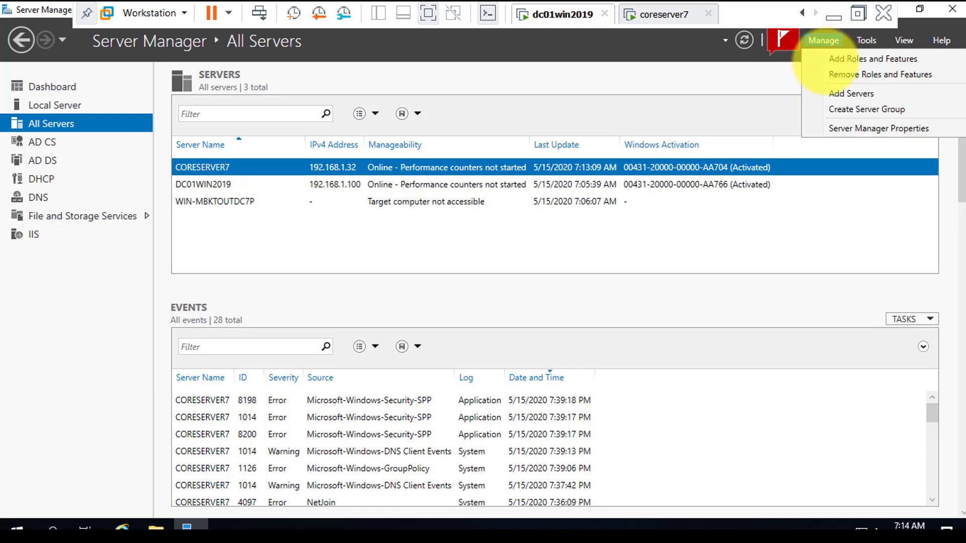
click(846, 58)
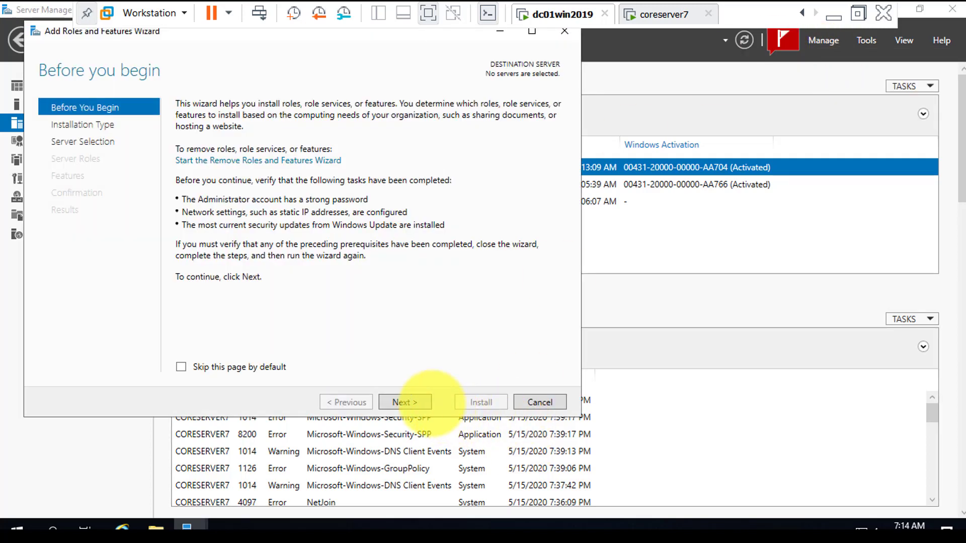
click(405, 402)
click(405, 402)
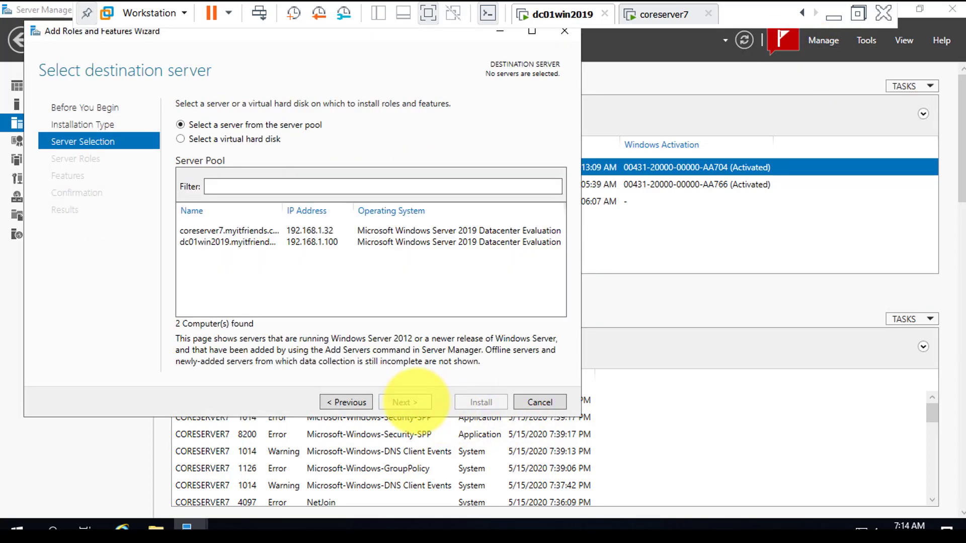
click(299, 242)
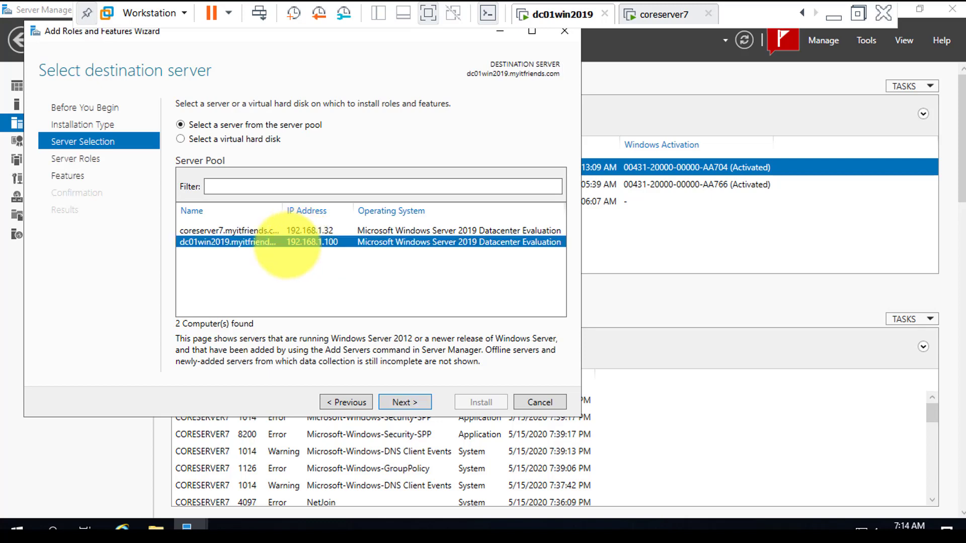
click(405, 402)
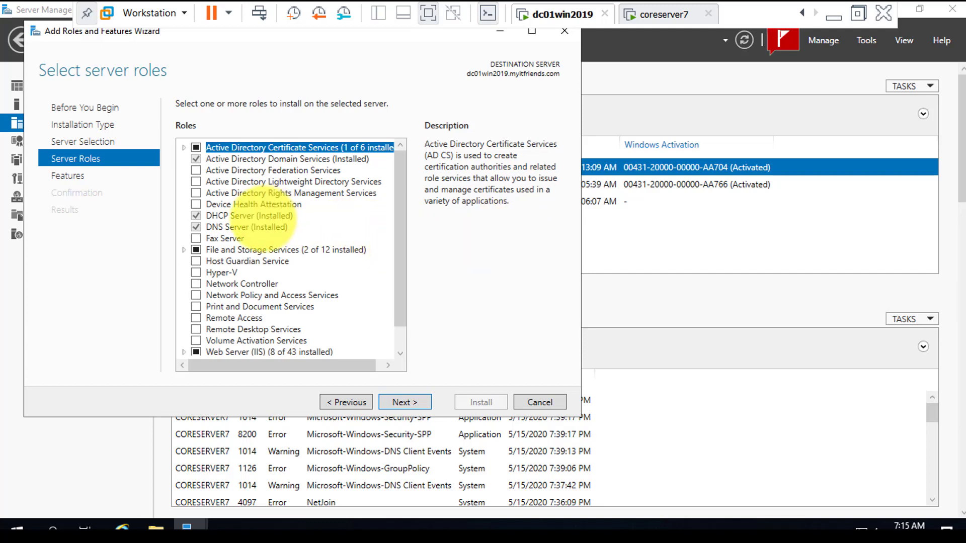
drag(401, 285, 402, 305)
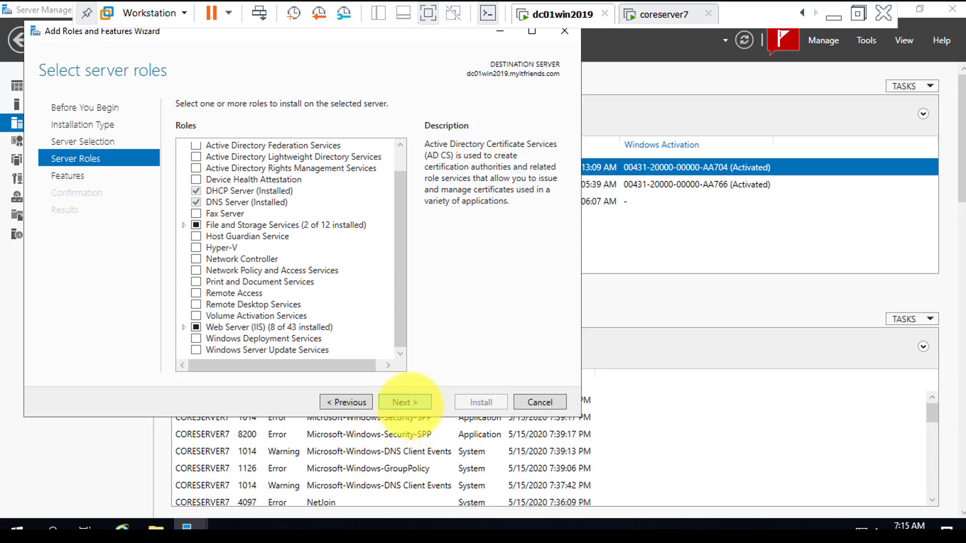
Examine the Role Administration Tools under Remote Server Administration Tools in dc01win2019's feature list, and close the wizard without installing.
click(404, 402)
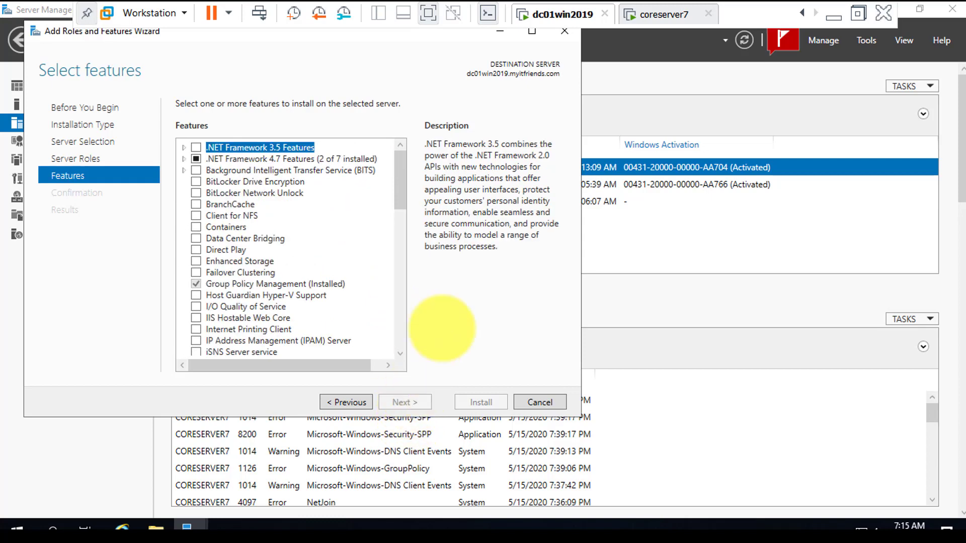
drag(403, 204, 396, 277)
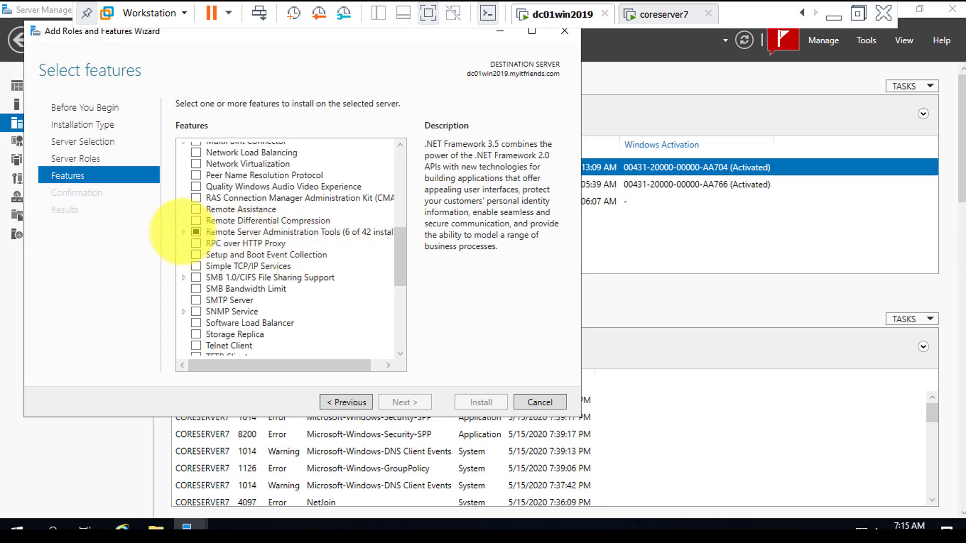
click(184, 232)
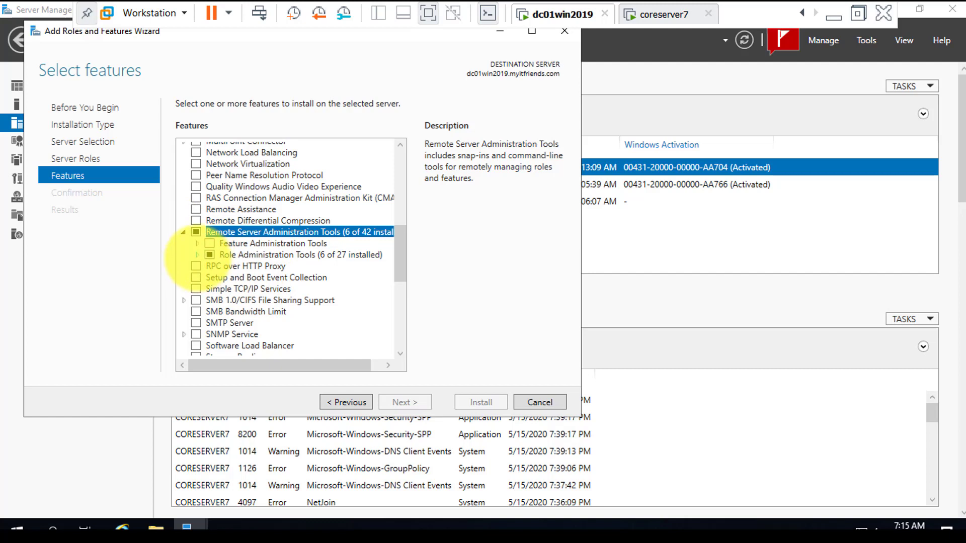
click(196, 254)
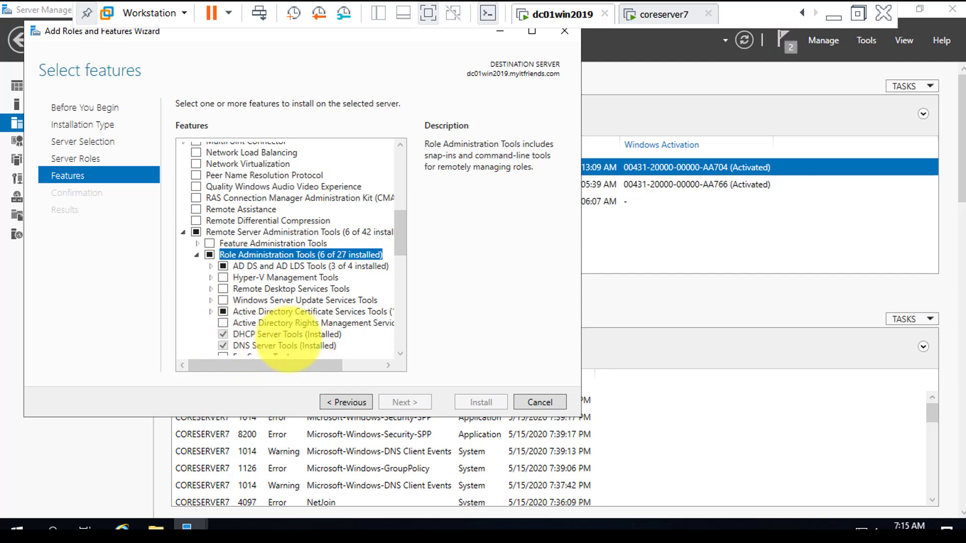
click(564, 32)
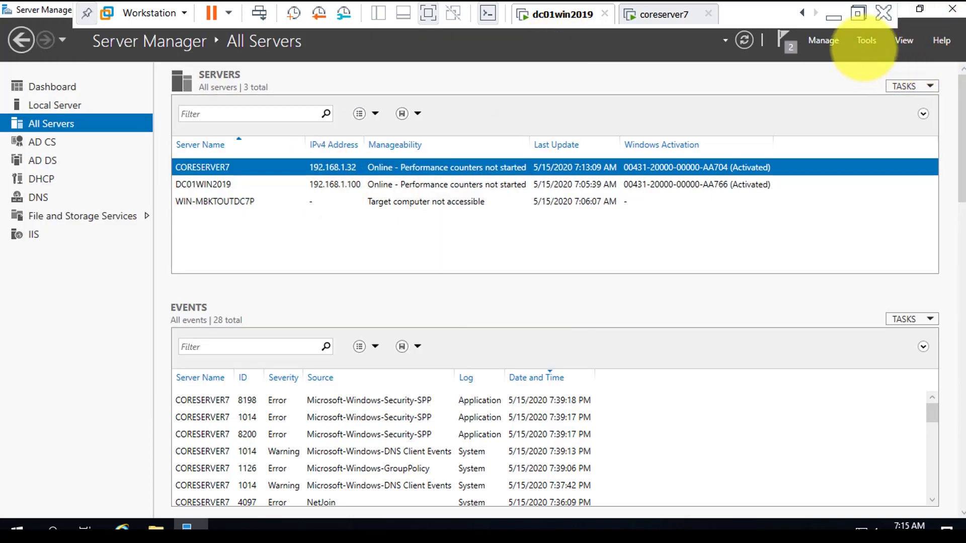
Open the DHCP management console on dc01win2019, maximize it, and widen its console tree to fit the full server names.
click(865, 41)
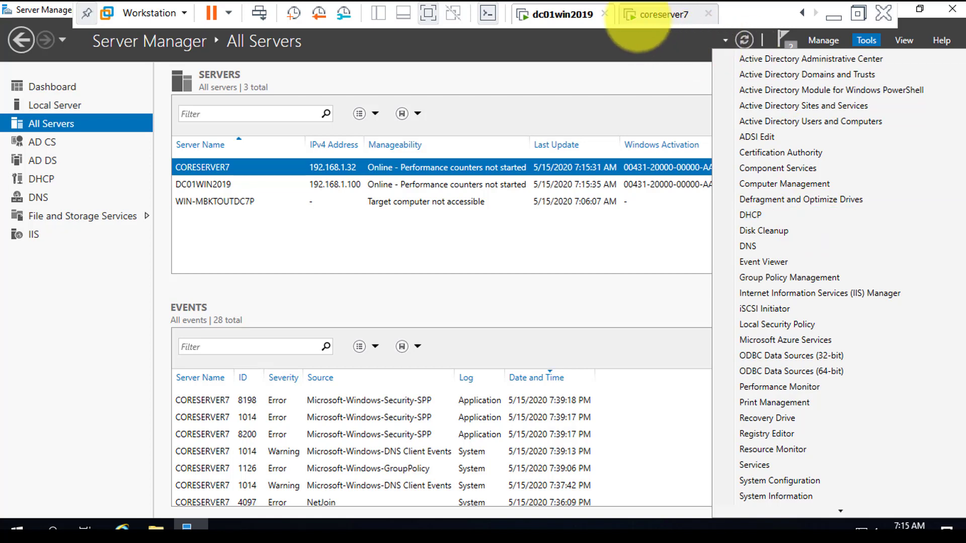
click(750, 215)
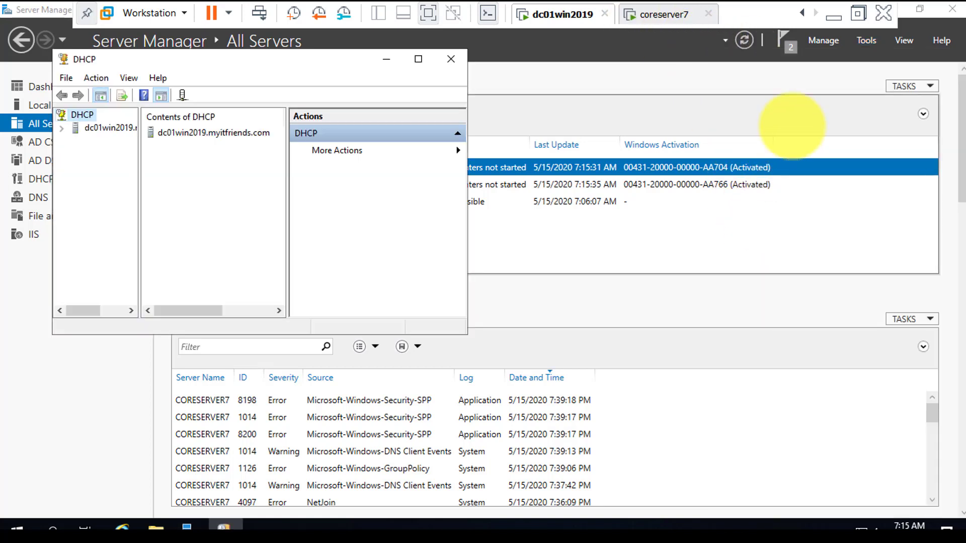
click(416, 59)
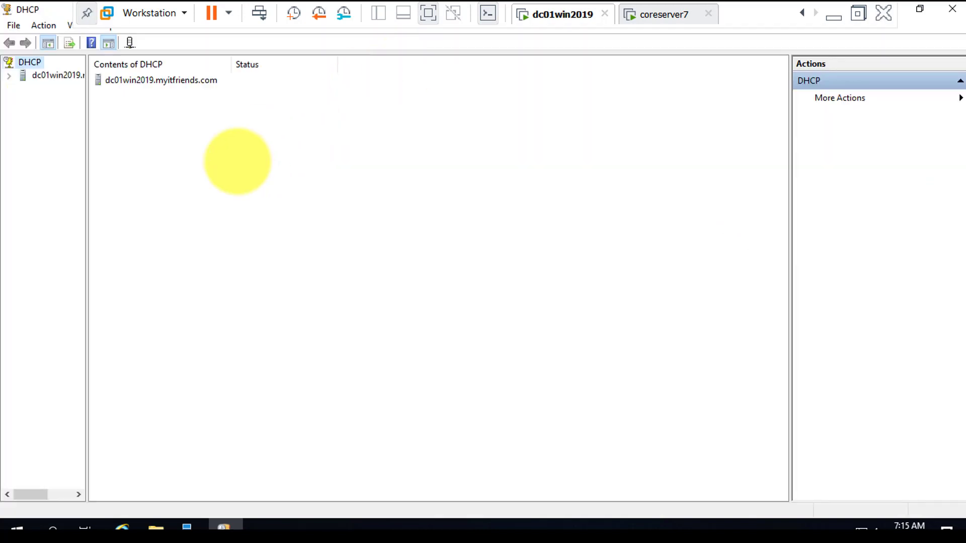
drag(87, 151, 239, 153)
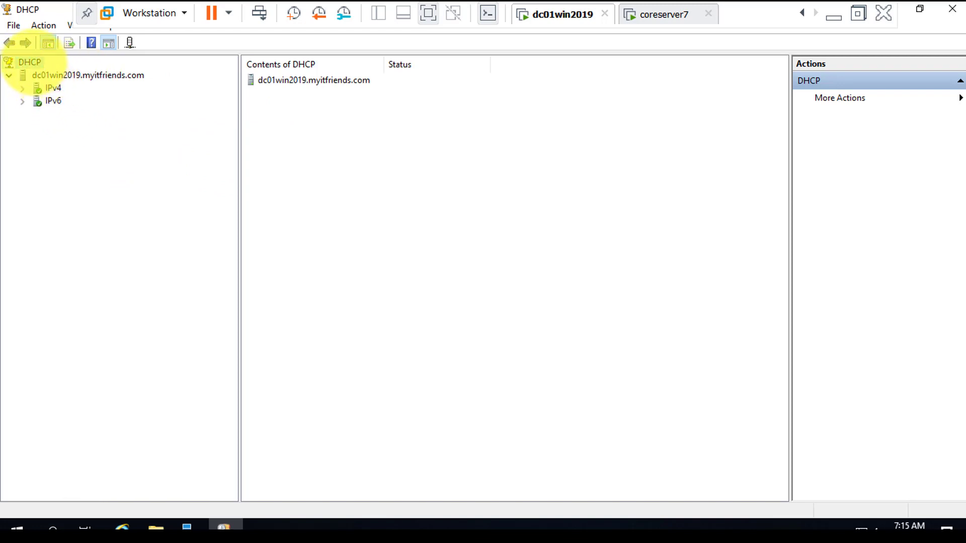
Start adding a server to the DHCP console and look up computers matching "core" in myitfriends.com.
right_click(22, 62)
click(151, 264)
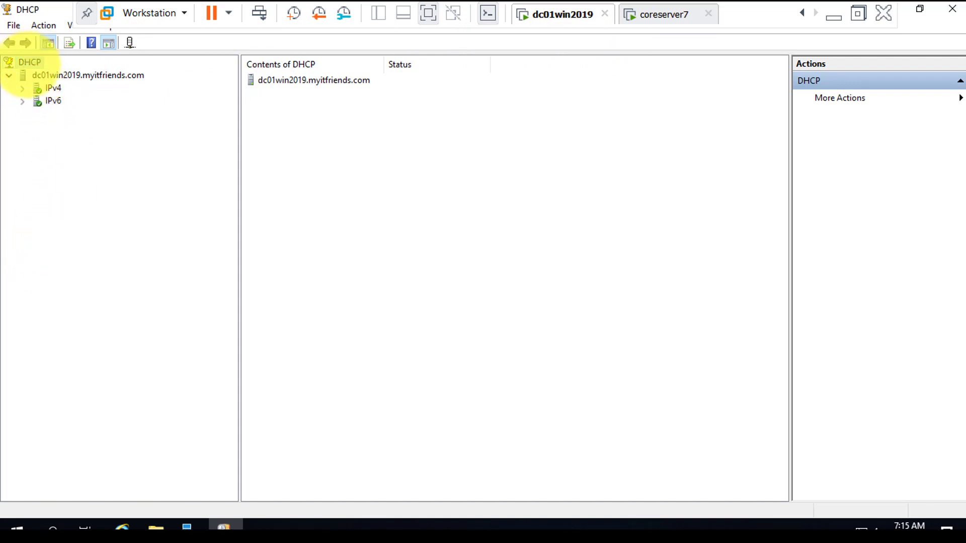
right_click(27, 64)
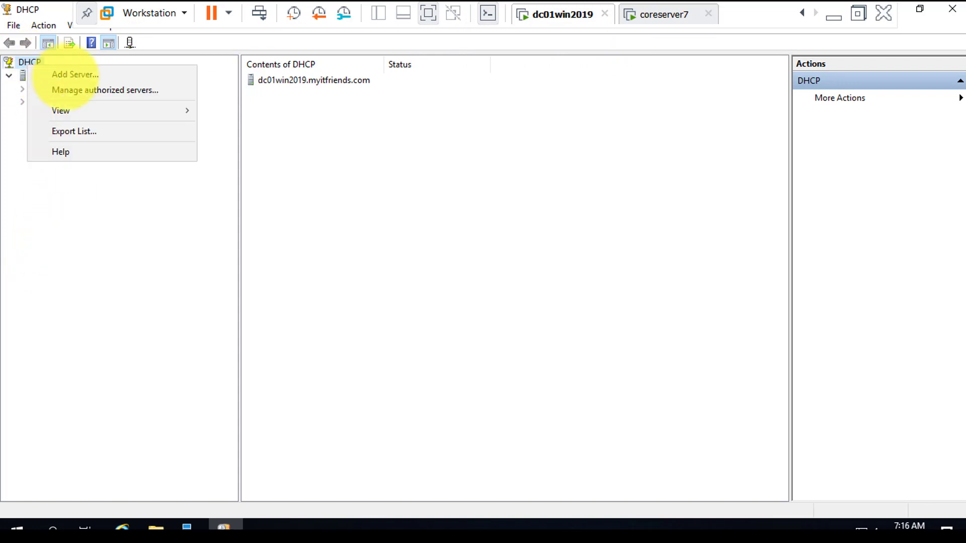
click(65, 76)
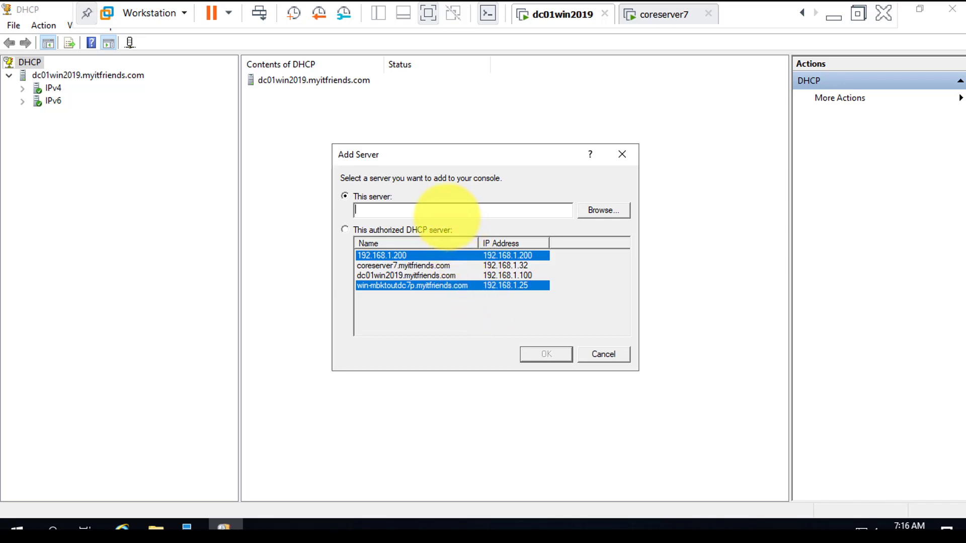
click(607, 210)
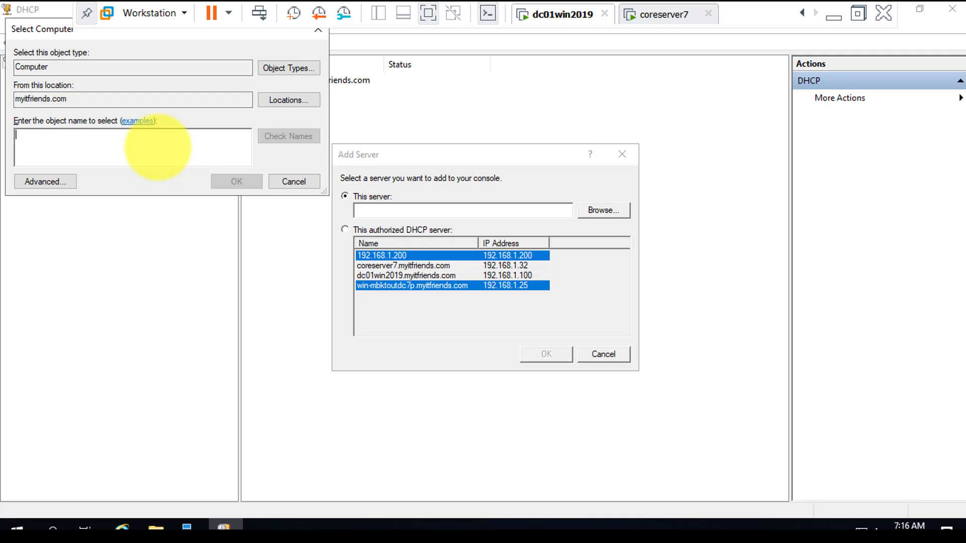
text(core)
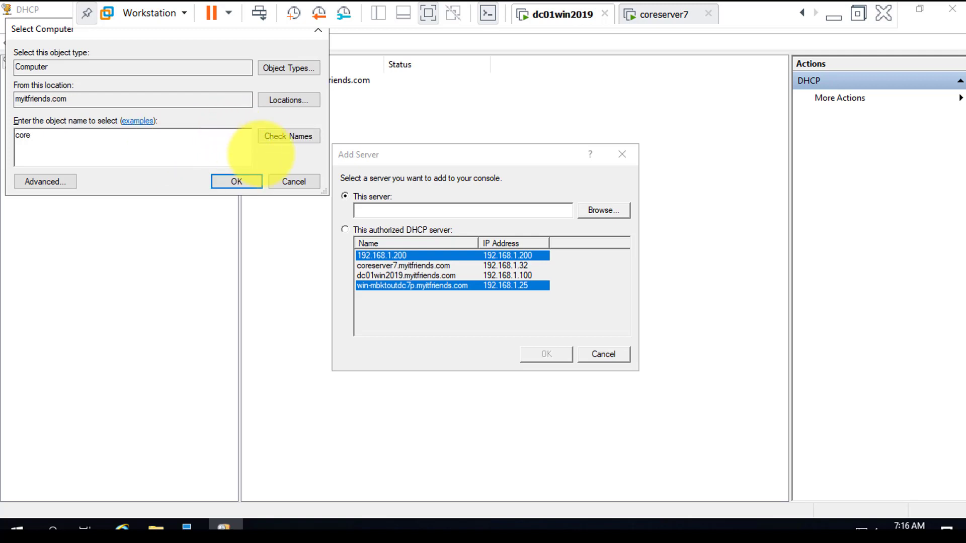
click(286, 136)
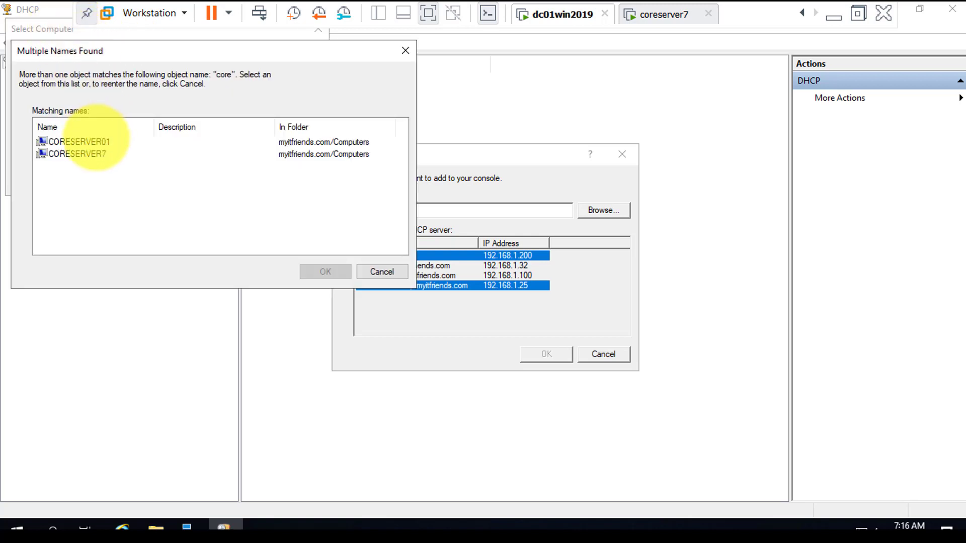
Choose CORESERVER7 from the matching computers, add it to the DHCP console, and expand its entry in the tree.
click(76, 154)
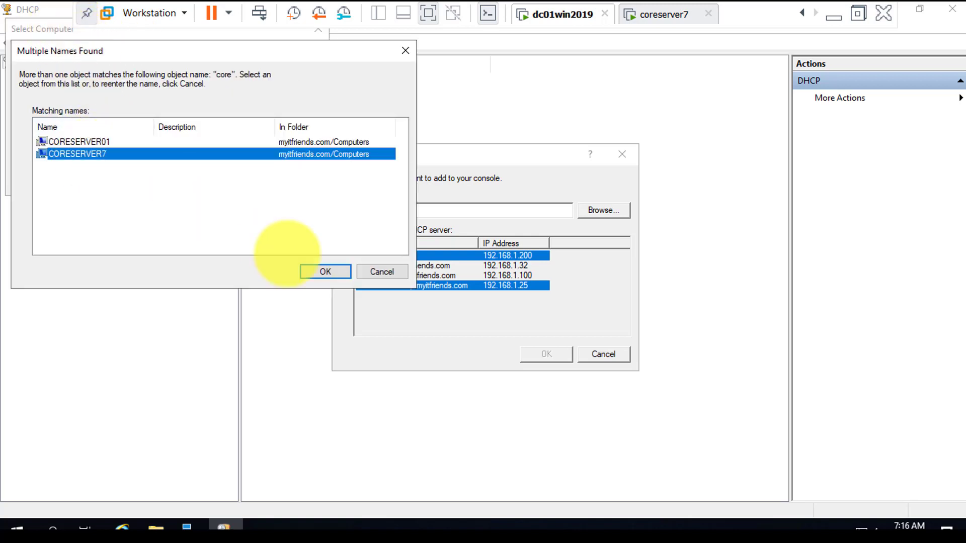
click(325, 271)
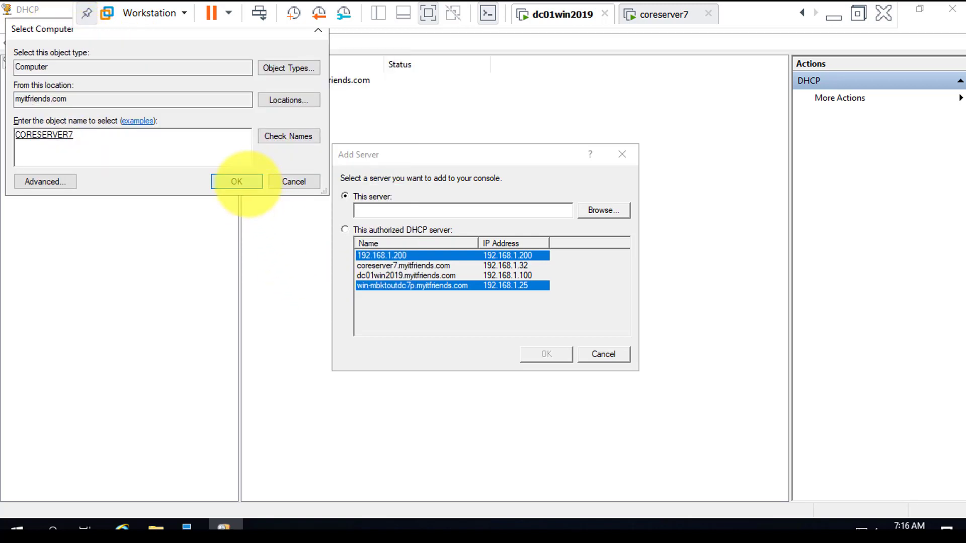
click(235, 182)
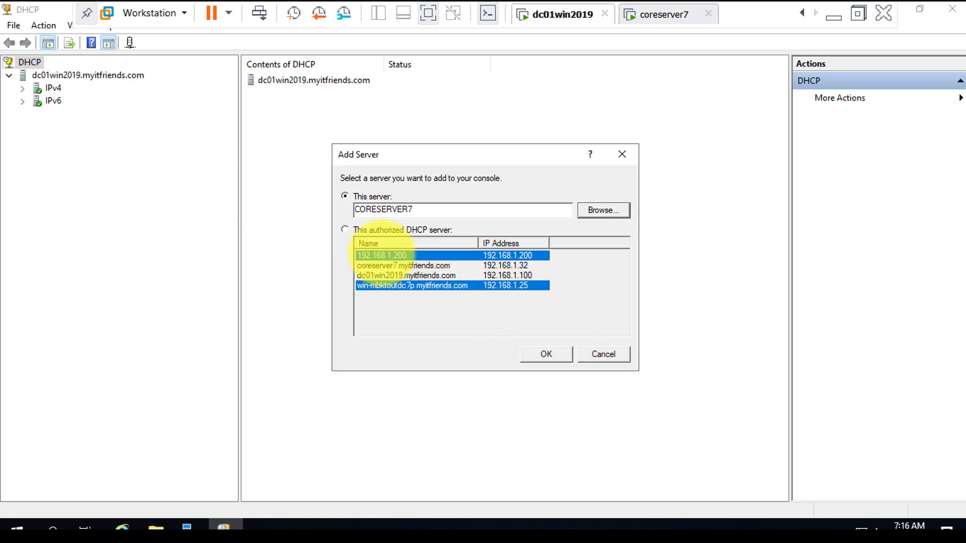
click(547, 355)
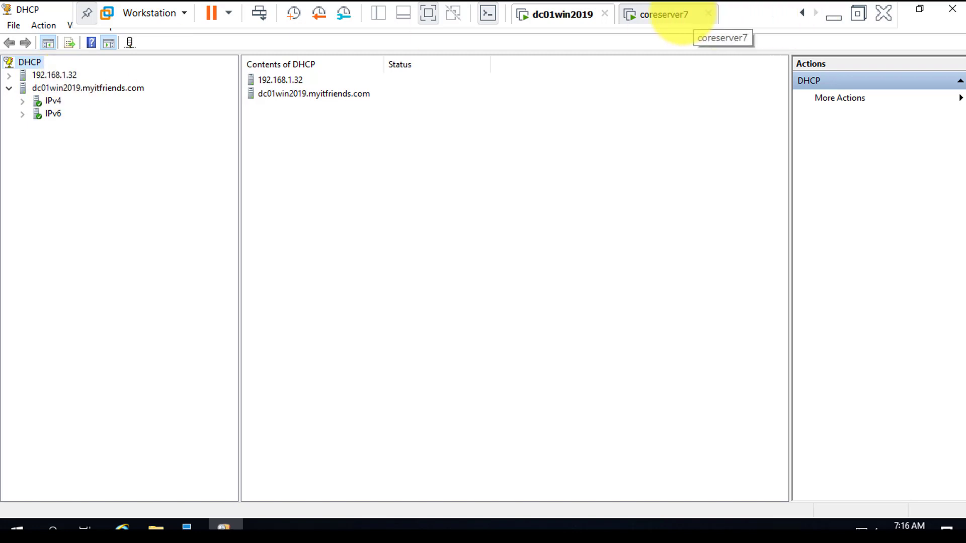
click(9, 75)
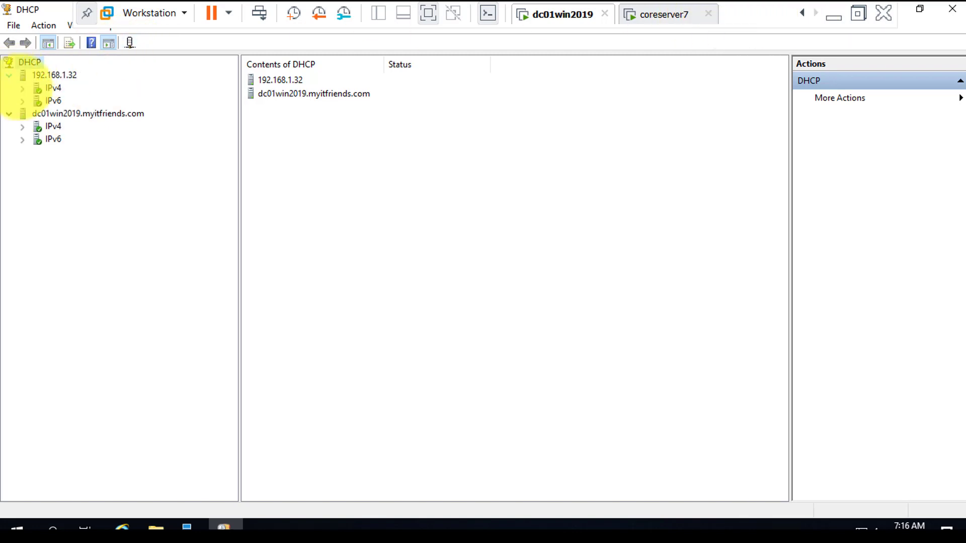